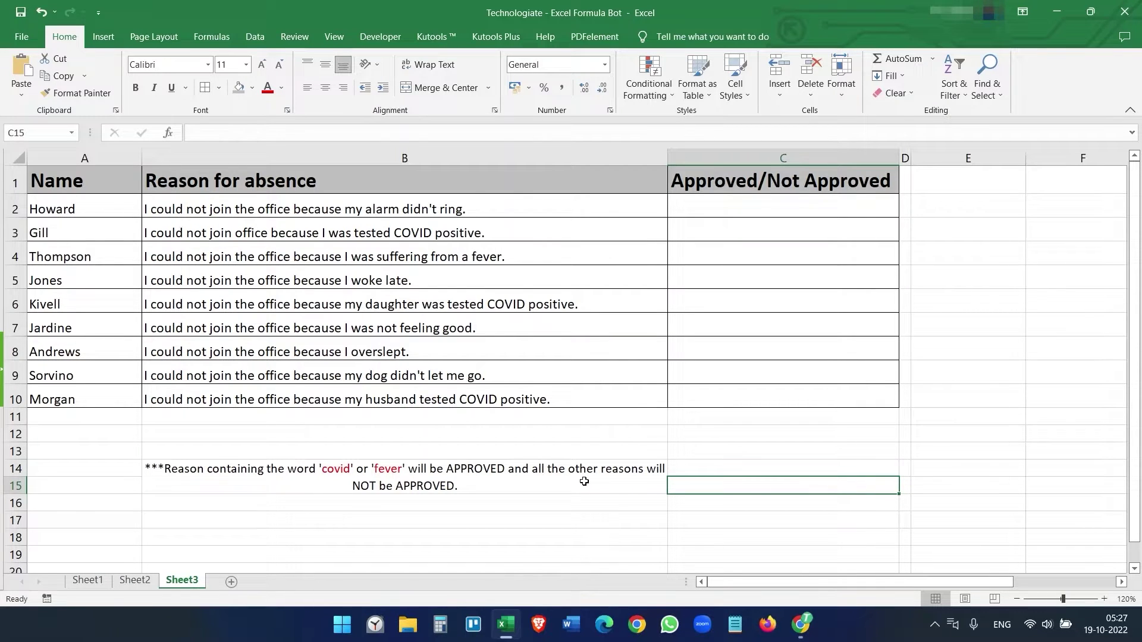
pyautogui.scroll(-3, 504, 397)
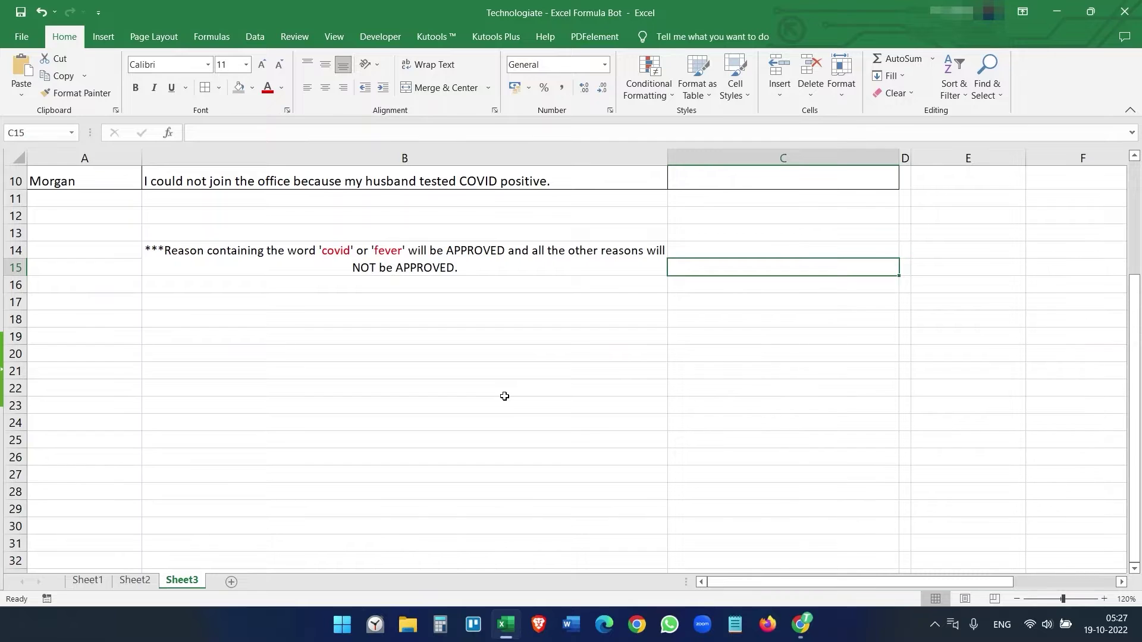
pyautogui.scroll(3, 504, 396)
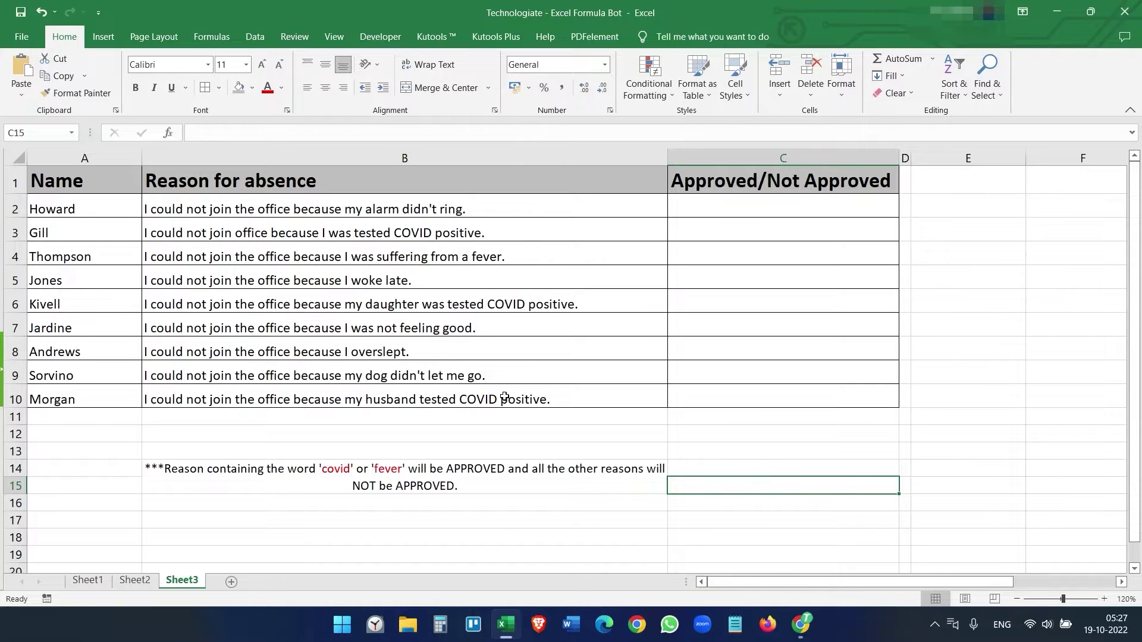
# Glance at the Formula Bot site, then review Sheet1, Sheet2 and Sheet3 in the workbook.
pyautogui.click(802, 624)
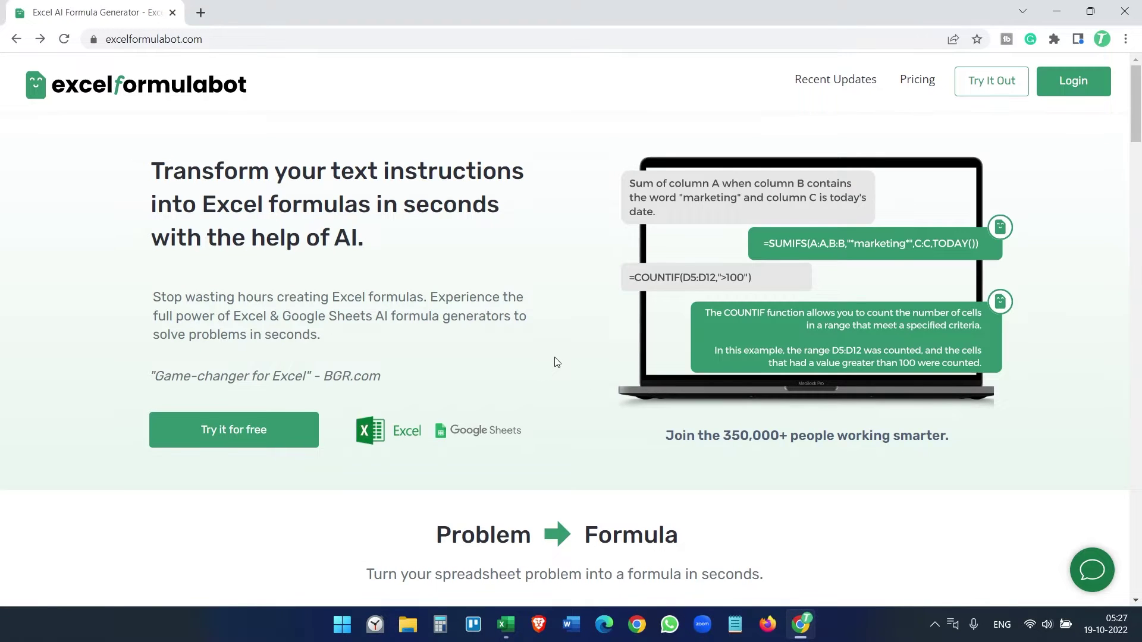
pyautogui.scroll(-5, 554, 362)
pyautogui.scroll(-5, 551, 358)
pyautogui.scroll(-4, 552, 358)
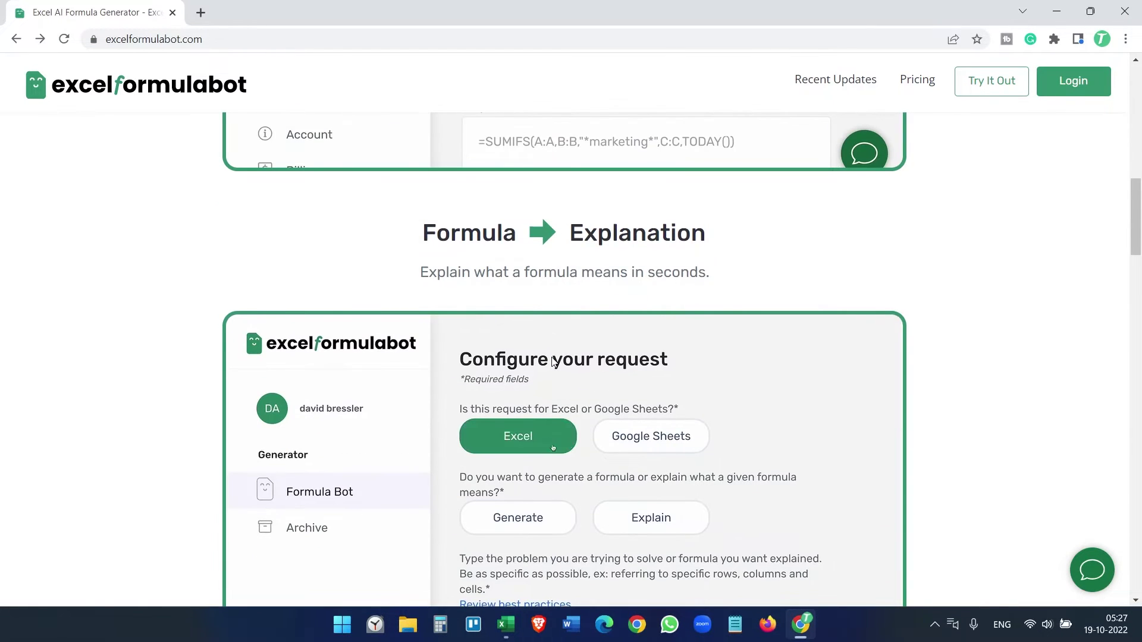
pyautogui.scroll(-5, 551, 357)
pyautogui.scroll(-2, 551, 361)
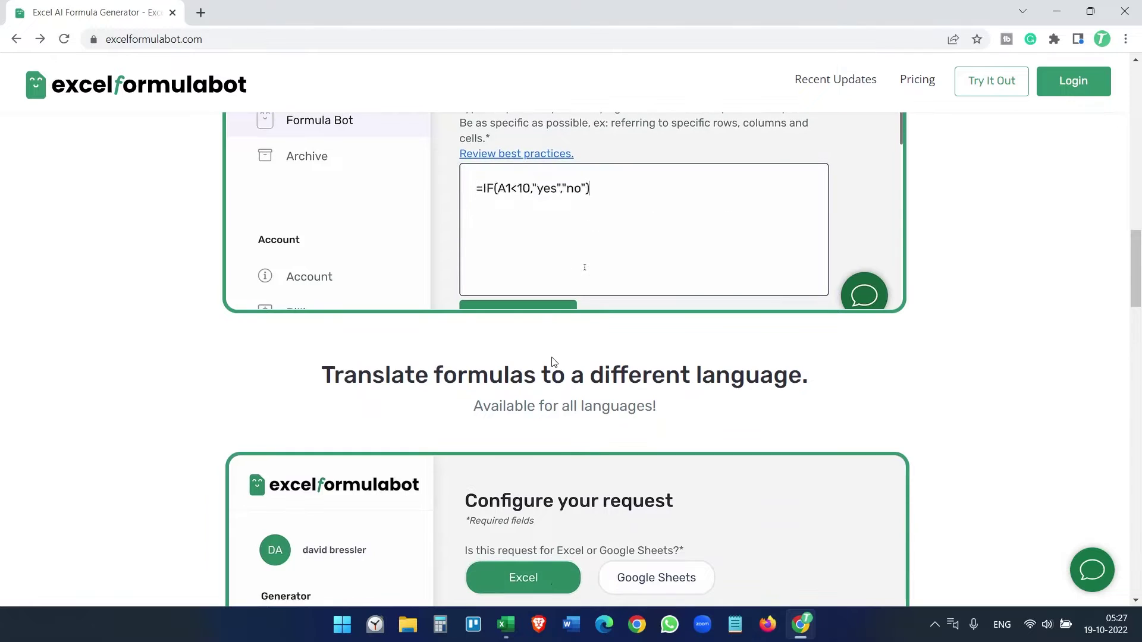
pyautogui.scroll(4, 552, 357)
pyautogui.scroll(2, 551, 357)
pyautogui.scroll(-1, 552, 357)
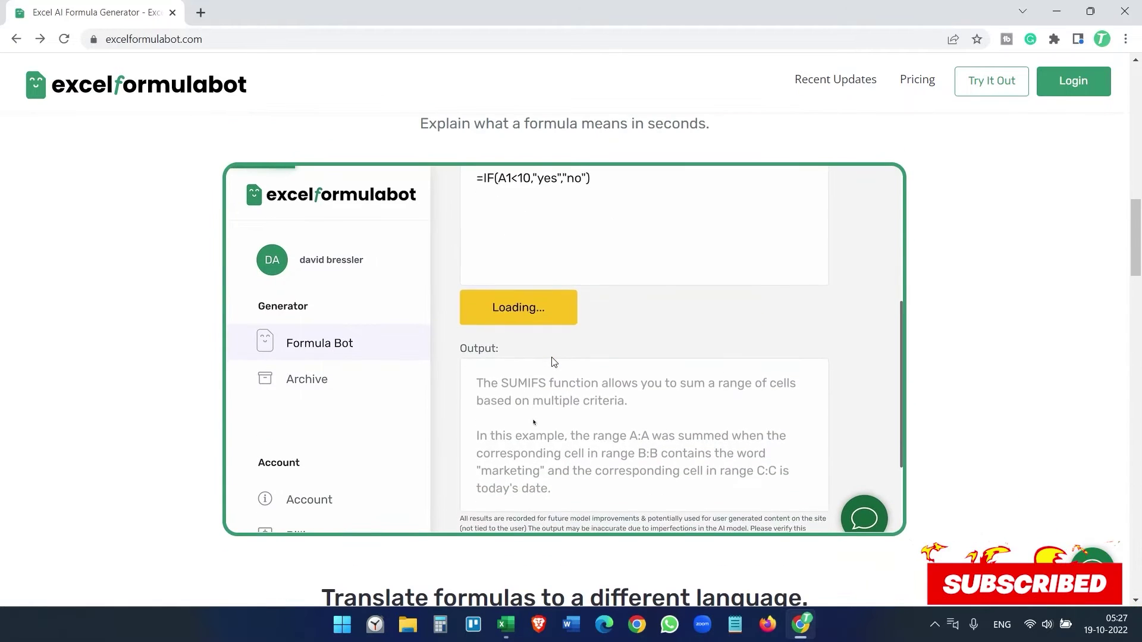
pyautogui.scroll(-3, 553, 369)
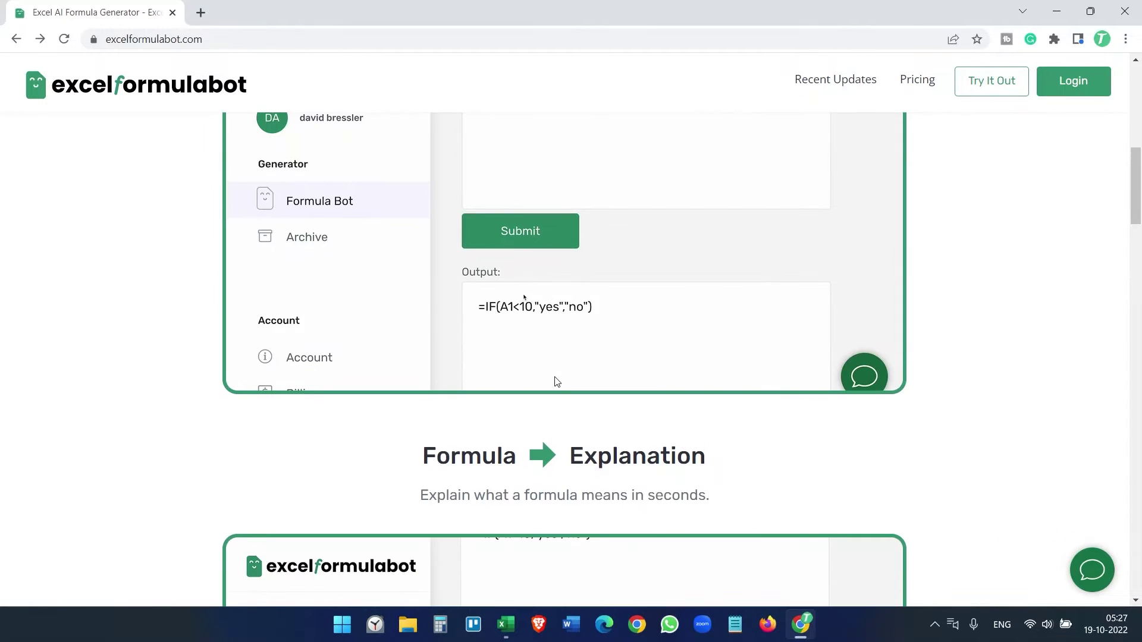
pyautogui.scroll(3, 553, 369)
pyautogui.scroll(-4, 553, 379)
pyautogui.scroll(-2, 553, 379)
pyautogui.hotkey('alt', 'Tab')
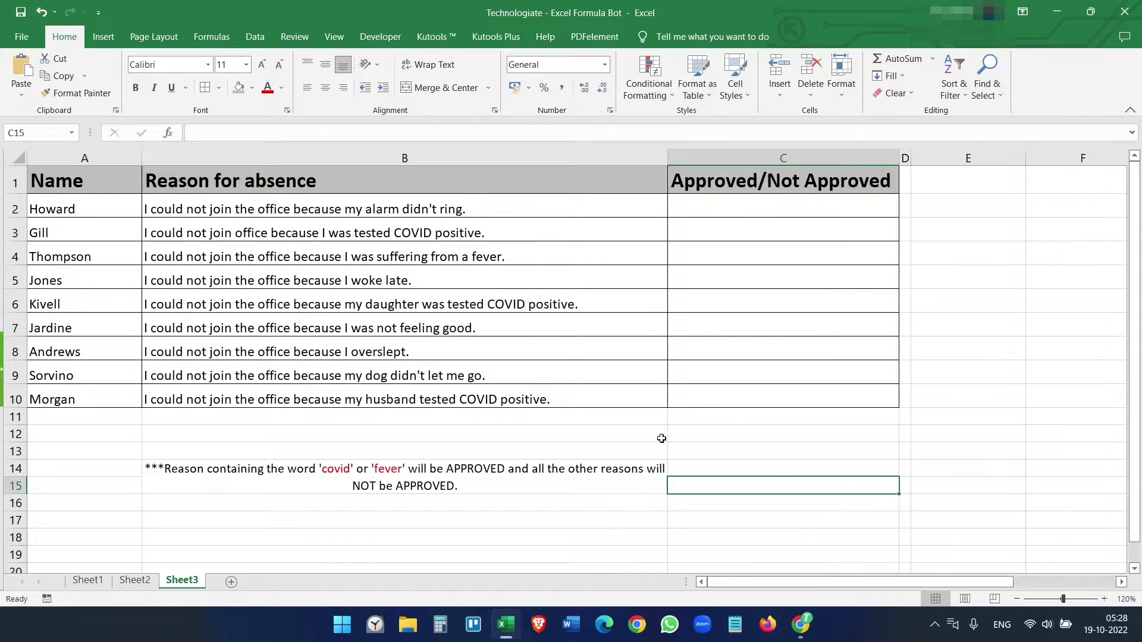
pyautogui.click(87, 580)
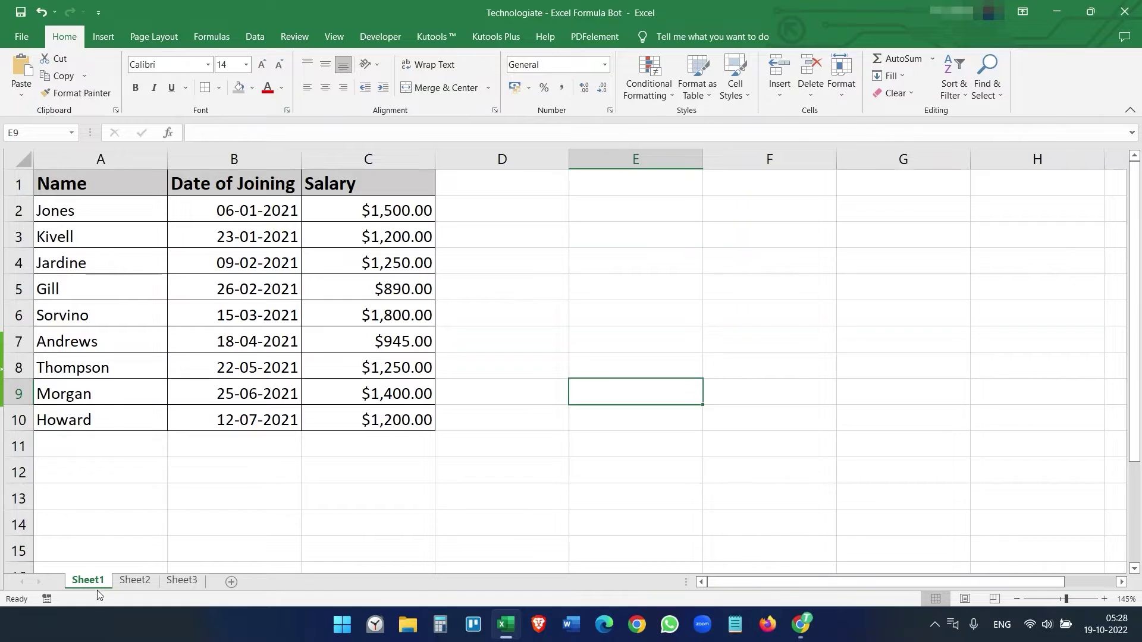
pyautogui.click(134, 580)
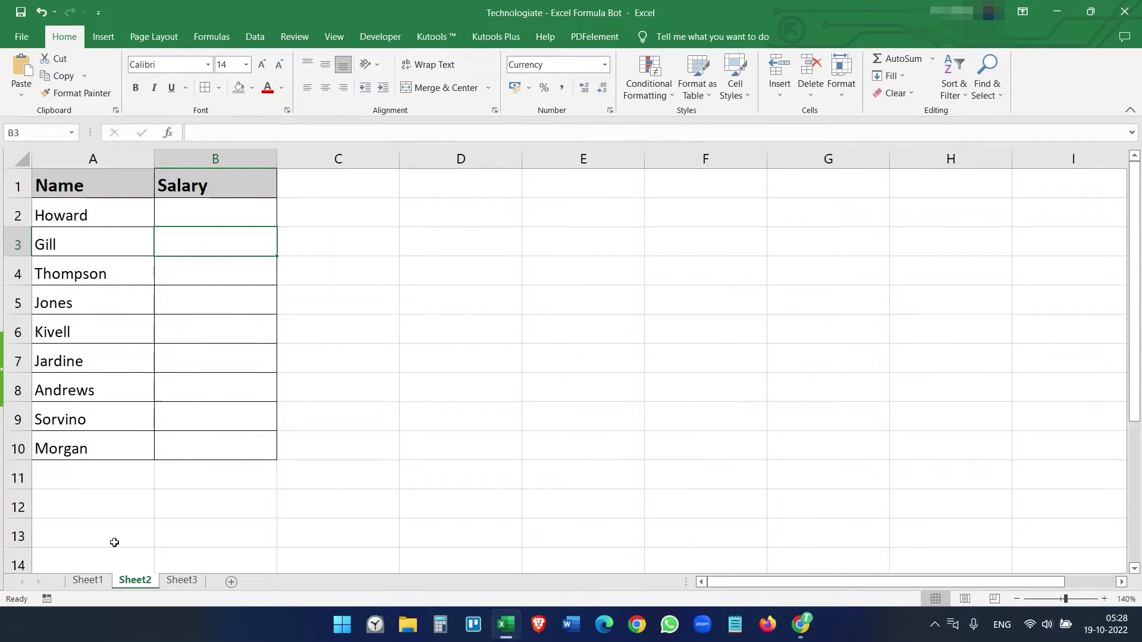
pyautogui.click(182, 581)
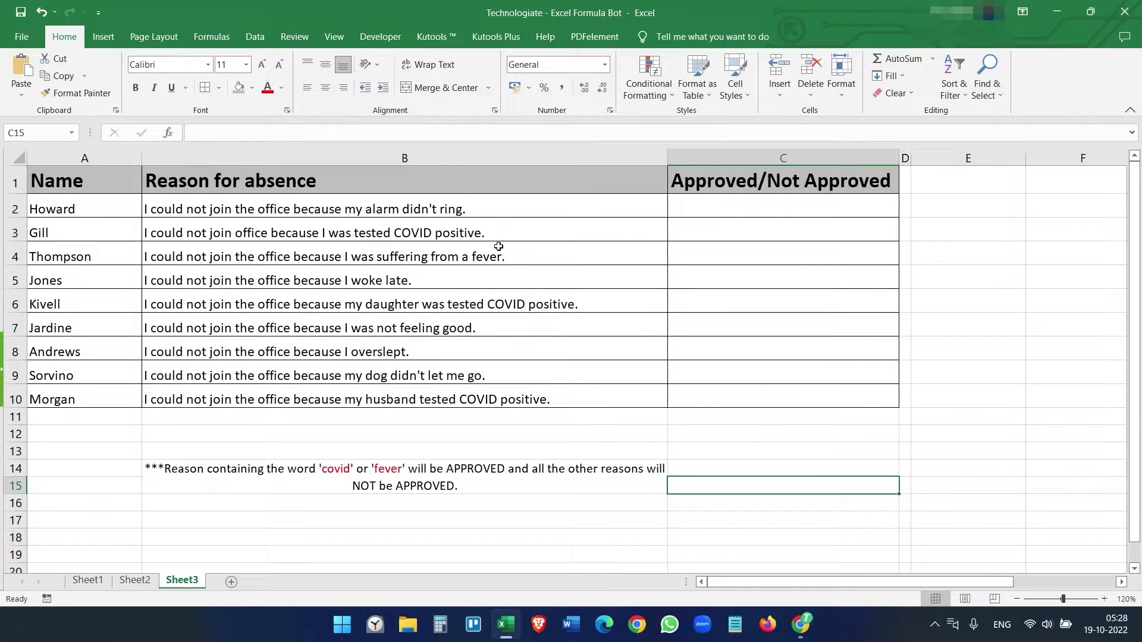
# Check the bot site again, then select Sheet2's empty Salary column B and return to the bot.
pyautogui.hotkey('alt', 'Tab')
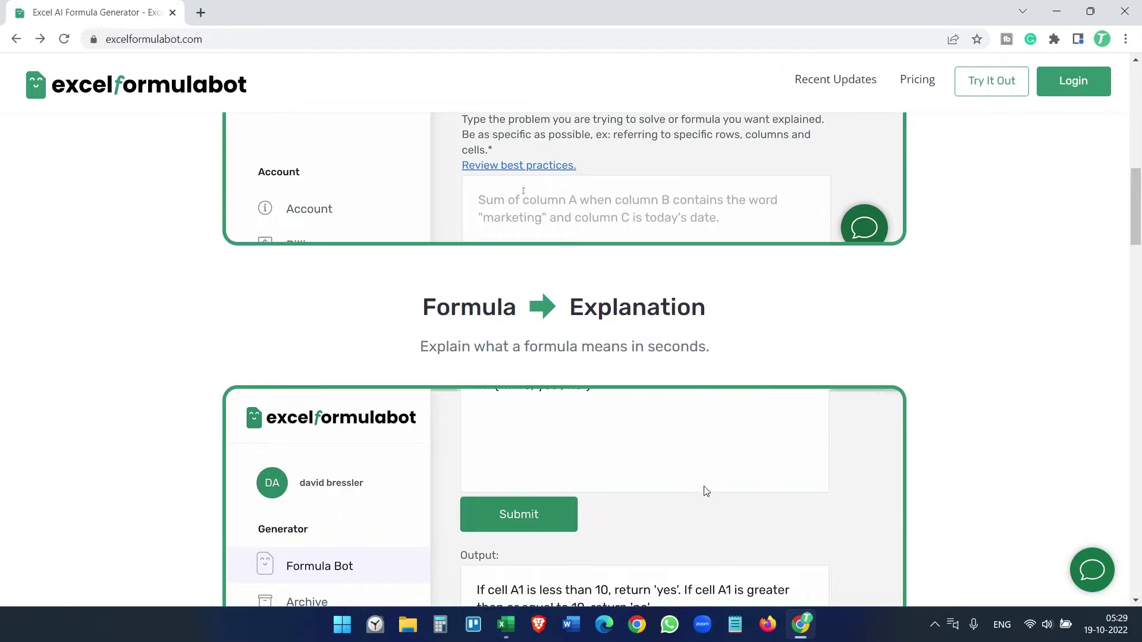
pyautogui.click(507, 624)
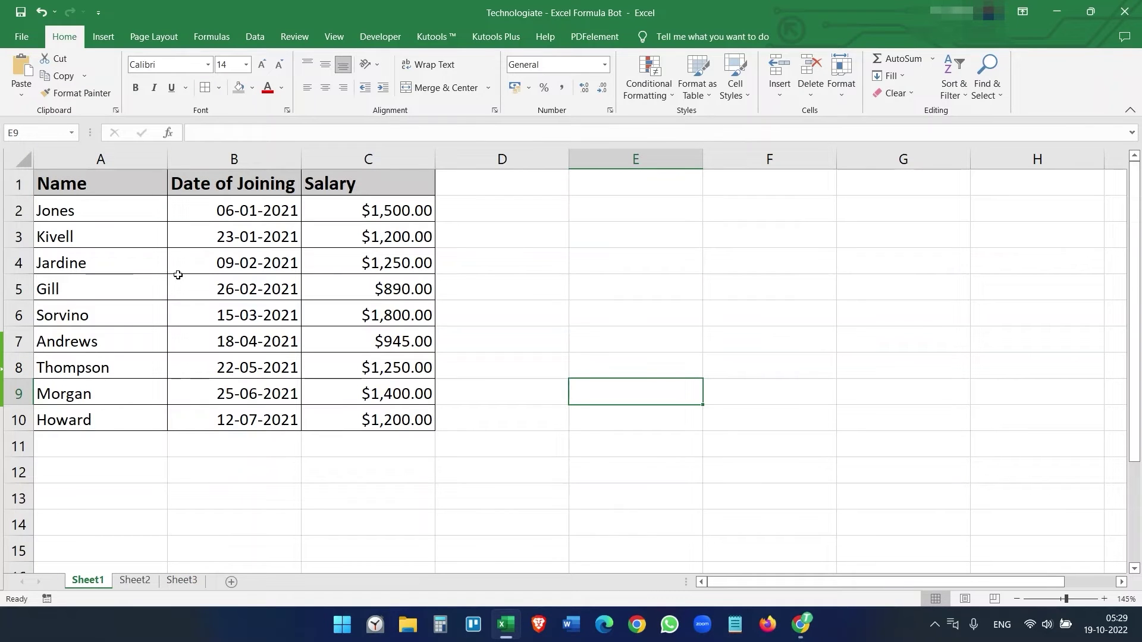
pyautogui.click(139, 581)
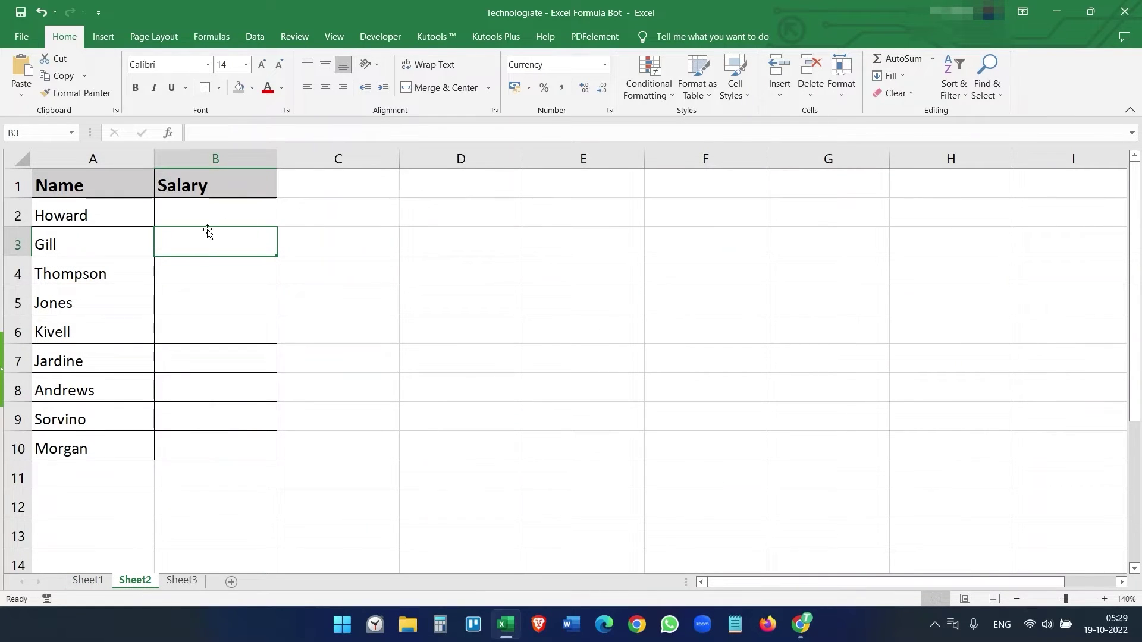
pyautogui.click(215, 159)
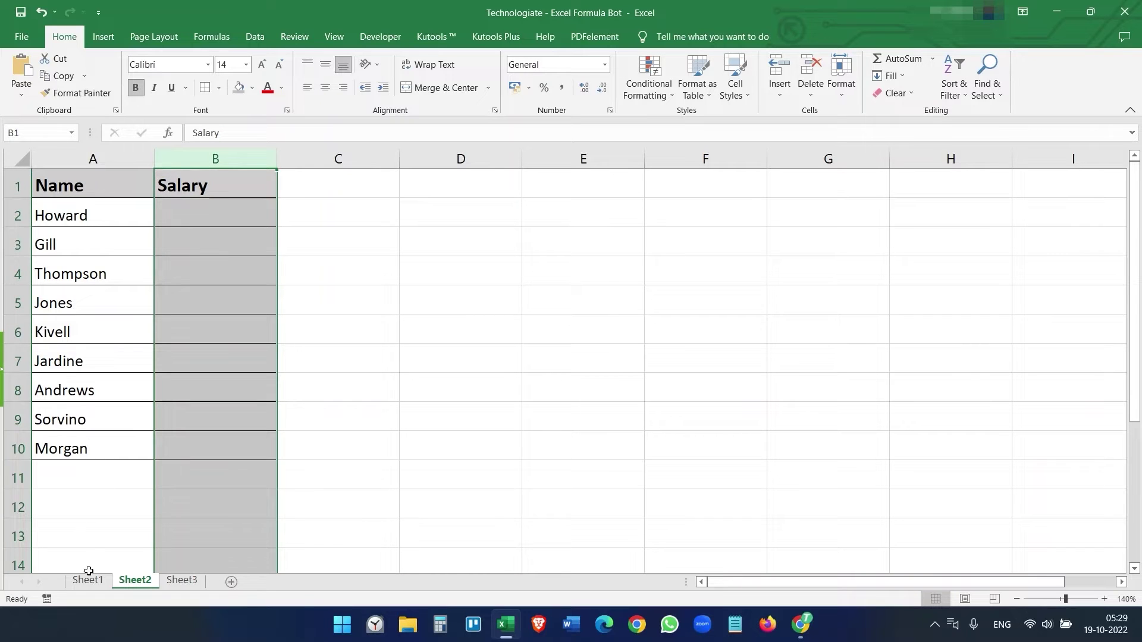
pyautogui.click(802, 624)
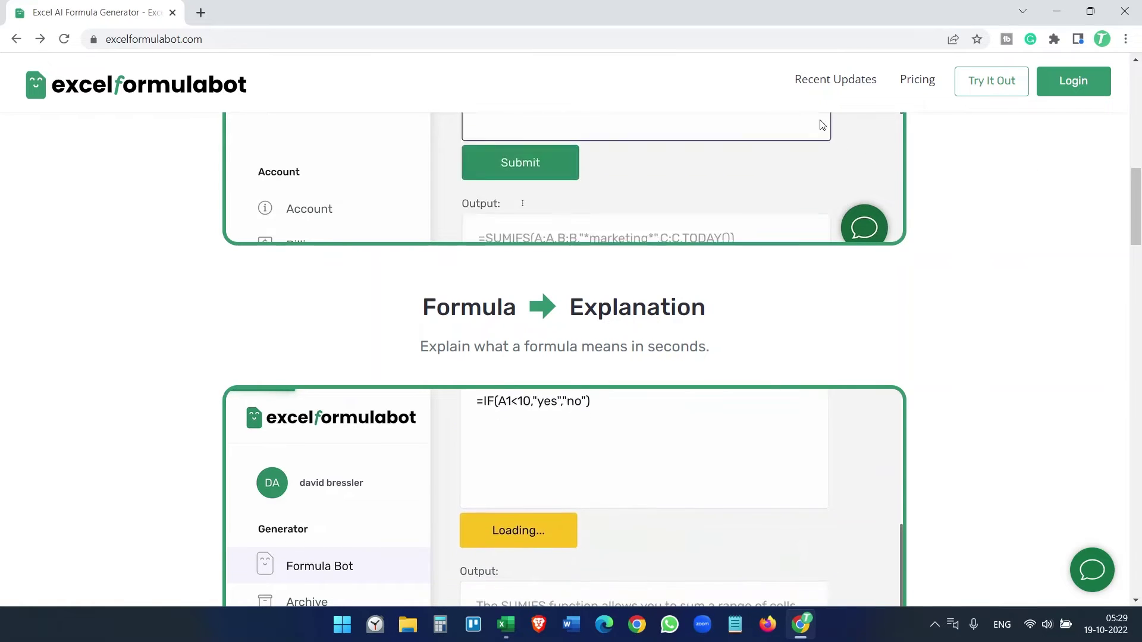
# Log in to Formula Bot and move the browser window left over the workbook.
pyautogui.click(1081, 92)
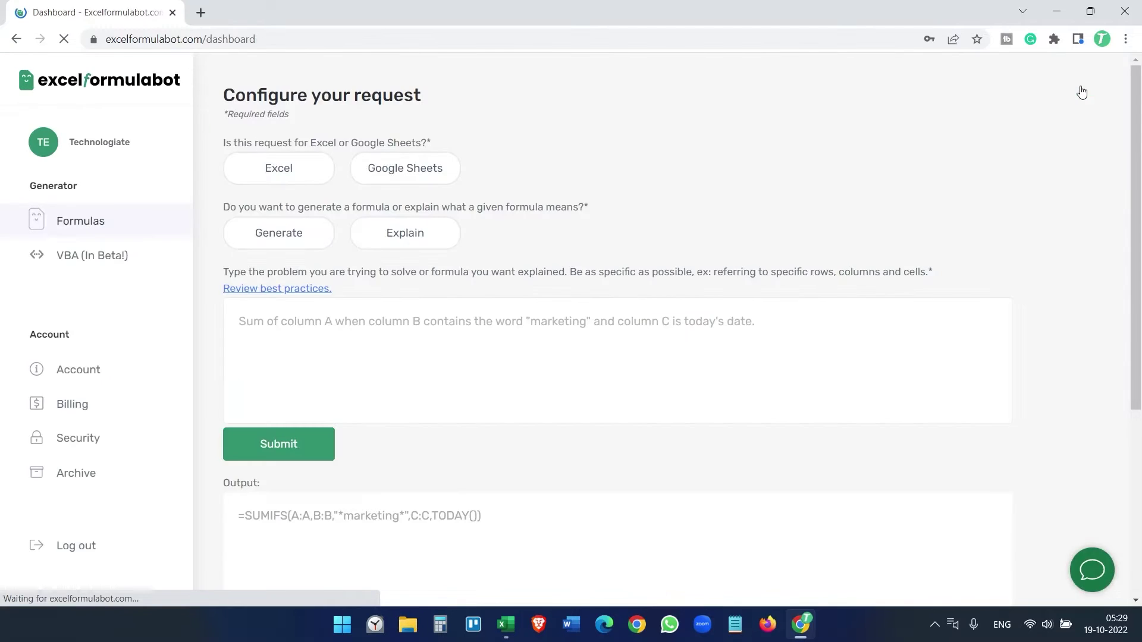
pyautogui.press('super+Down')
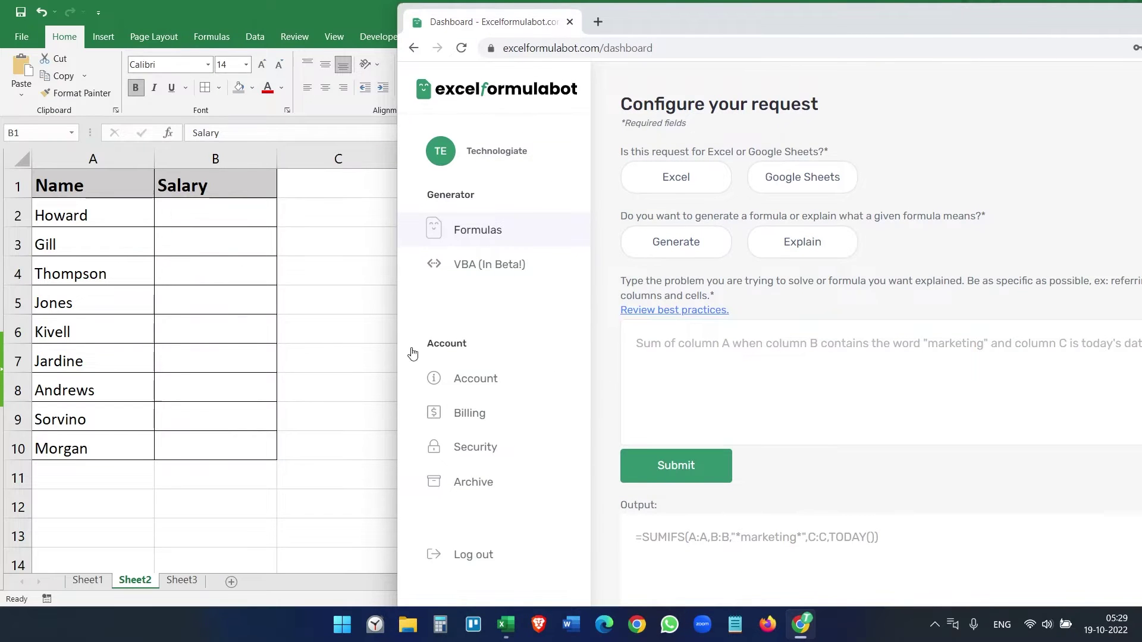
pyautogui.click(73, 576)
pyautogui.click(89, 580)
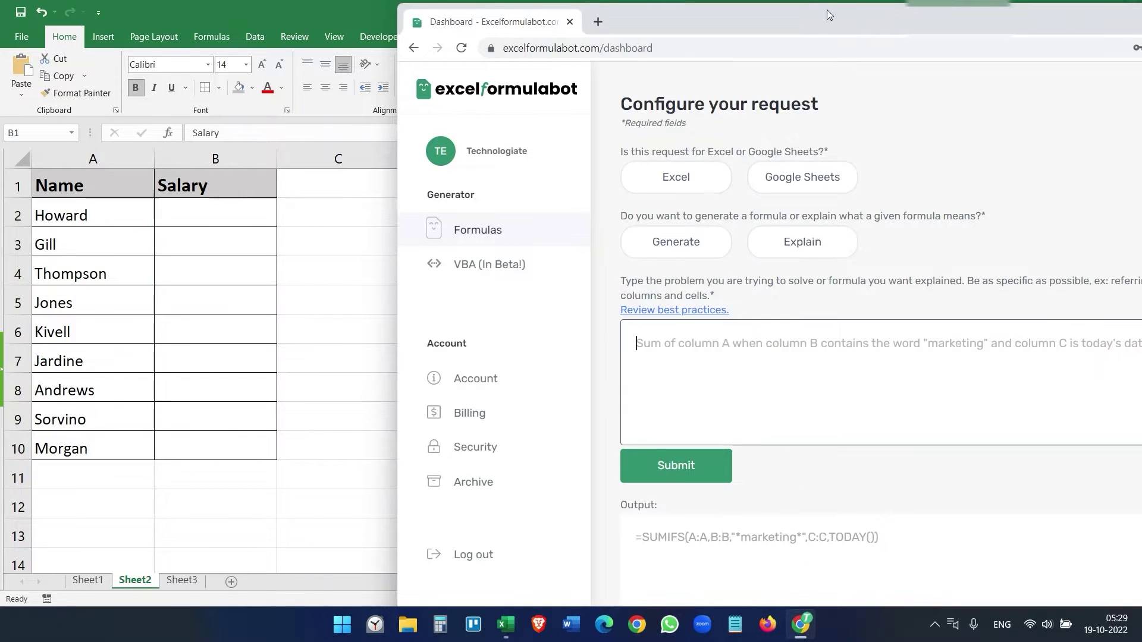
pyautogui.moveTo(824, 12); pyautogui.dragTo(748, 30)
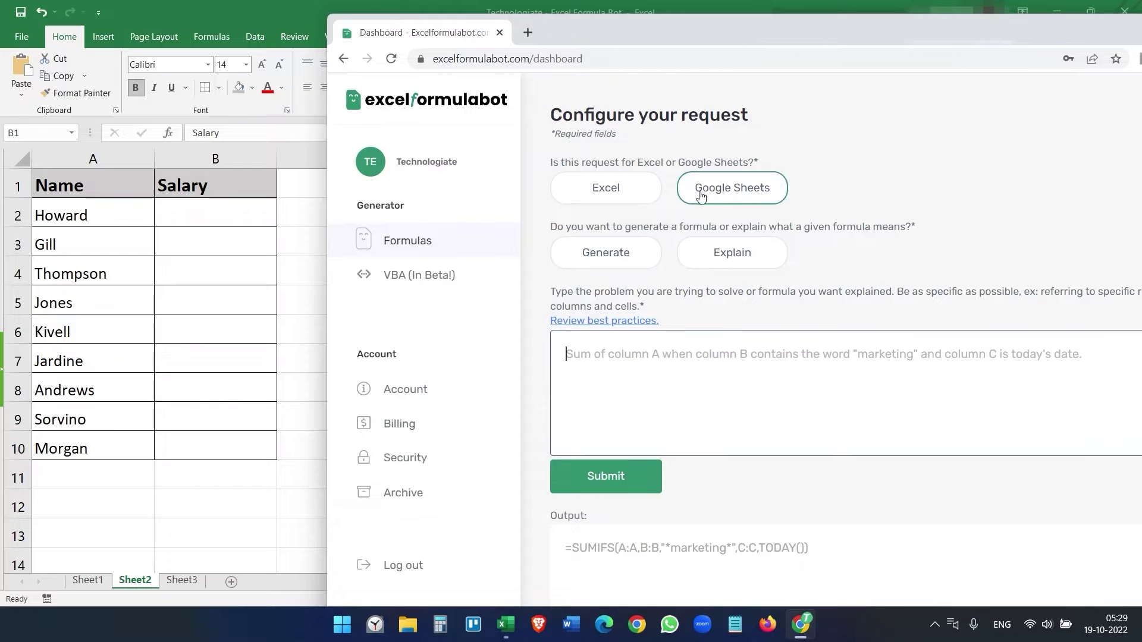
pyautogui.click(637, 197)
# Set the request to Excel and Generate, after briefly trying Explain, and focus the request box.
pyautogui.click(630, 192)
pyautogui.click(618, 257)
pyautogui.click(617, 257)
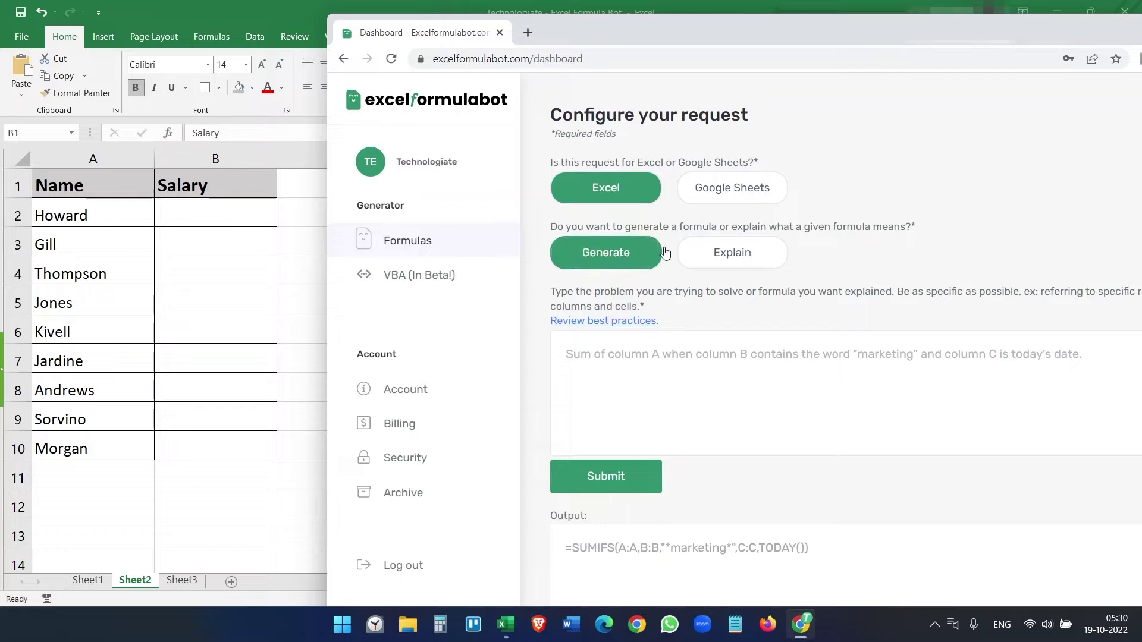
pyautogui.click(748, 257)
pyautogui.click(659, 350)
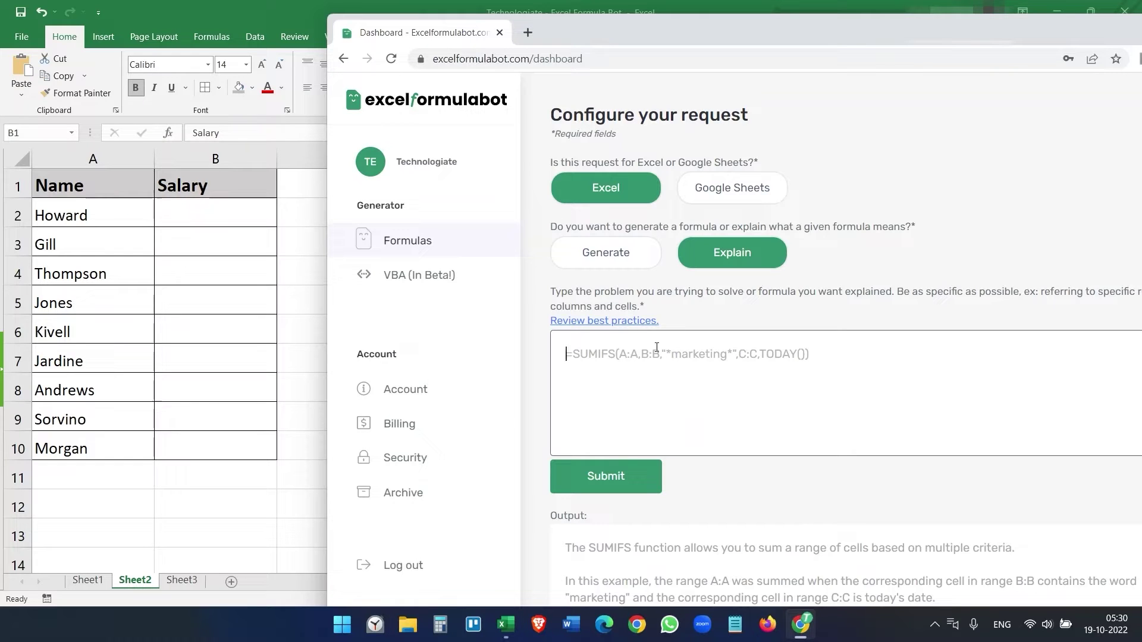
pyautogui.click(606, 253)
pyautogui.click(630, 361)
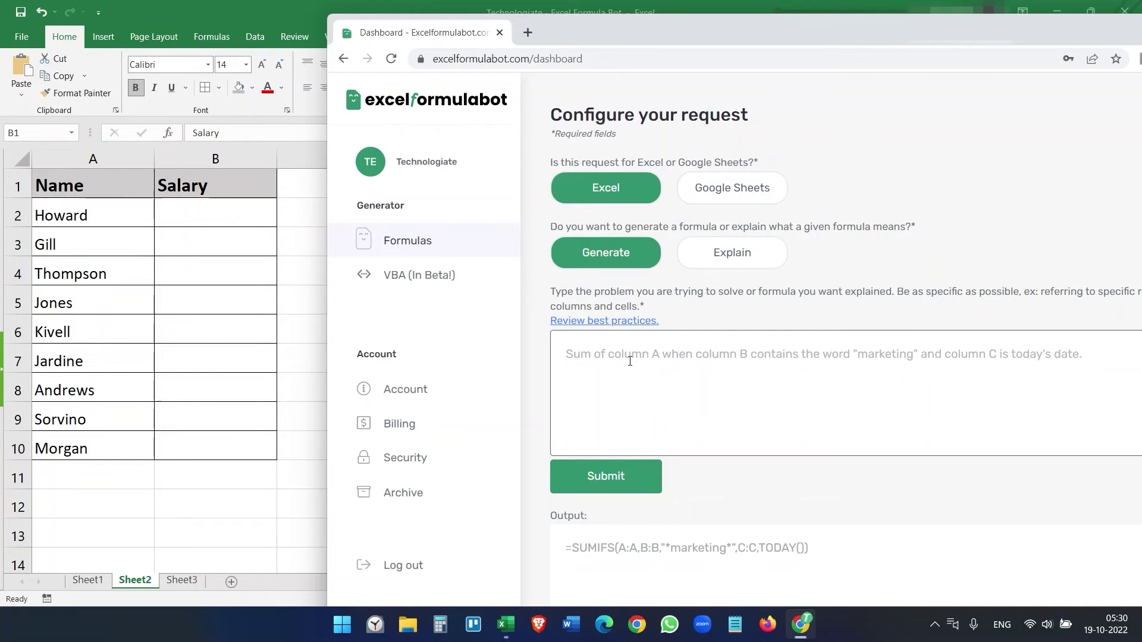
pyautogui.write('F')
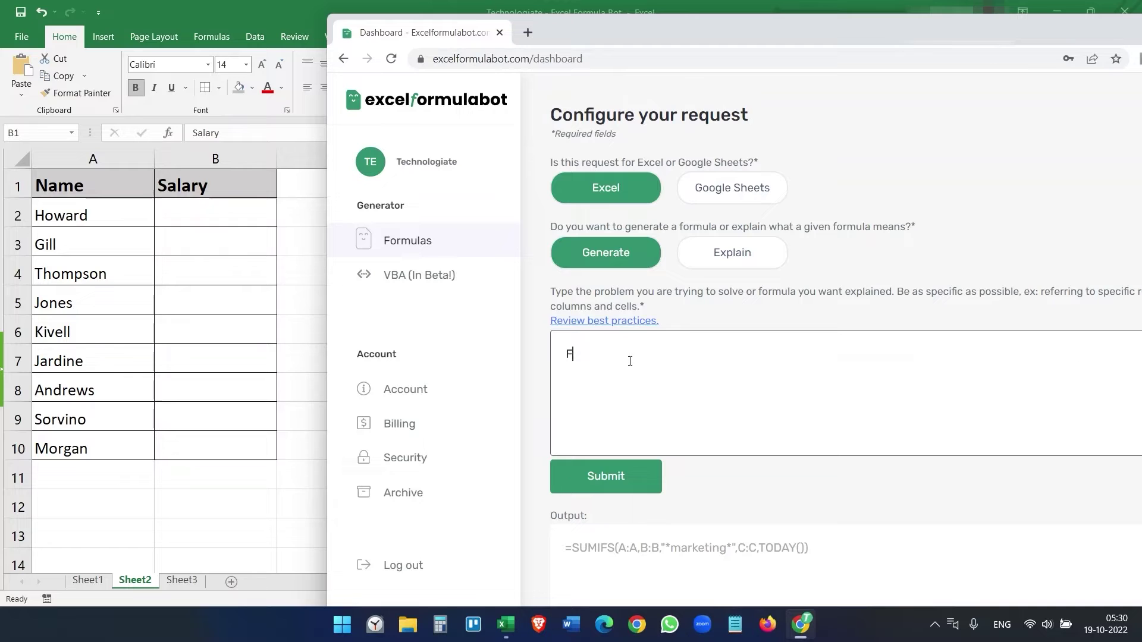
pyautogui.write('ind salary (column C')
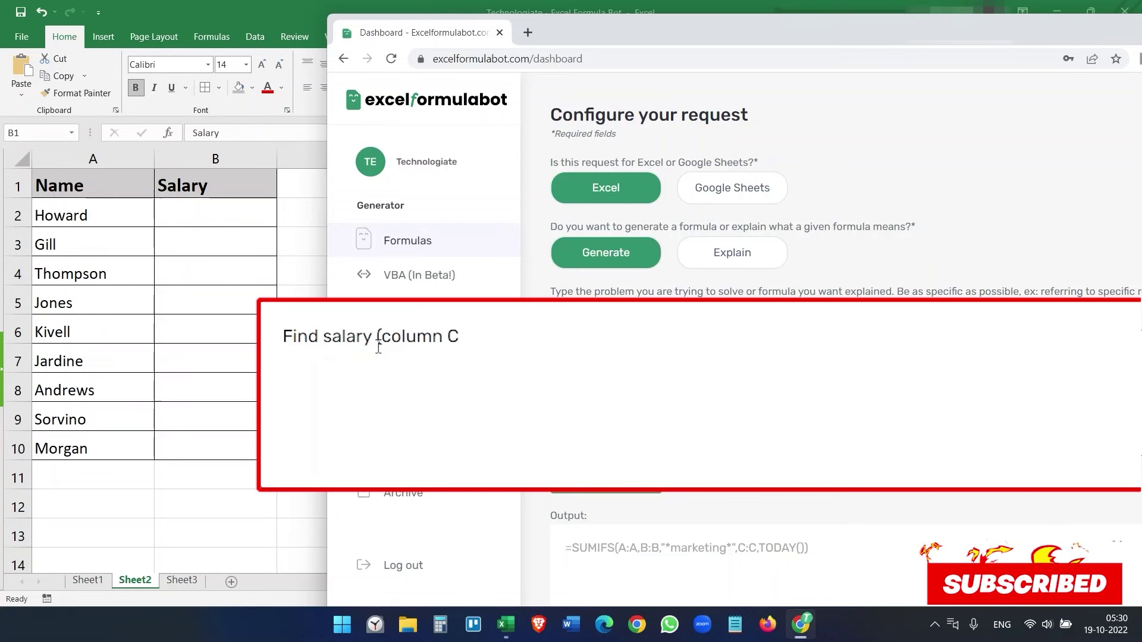
pyautogui.write(')')
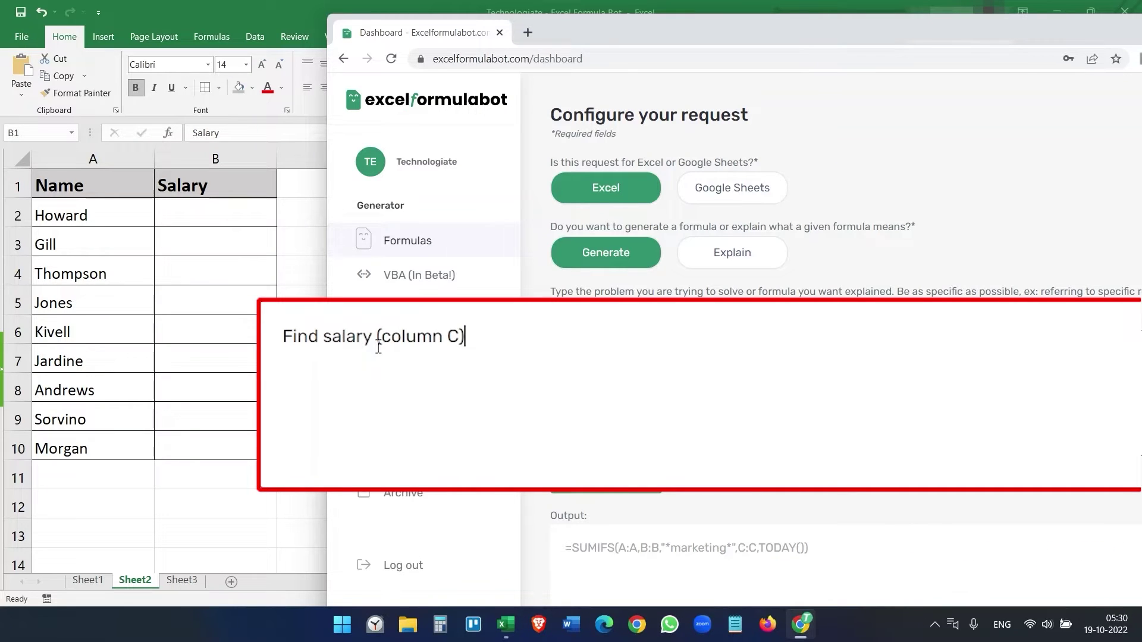
pyautogui.write(' from Sheet1')
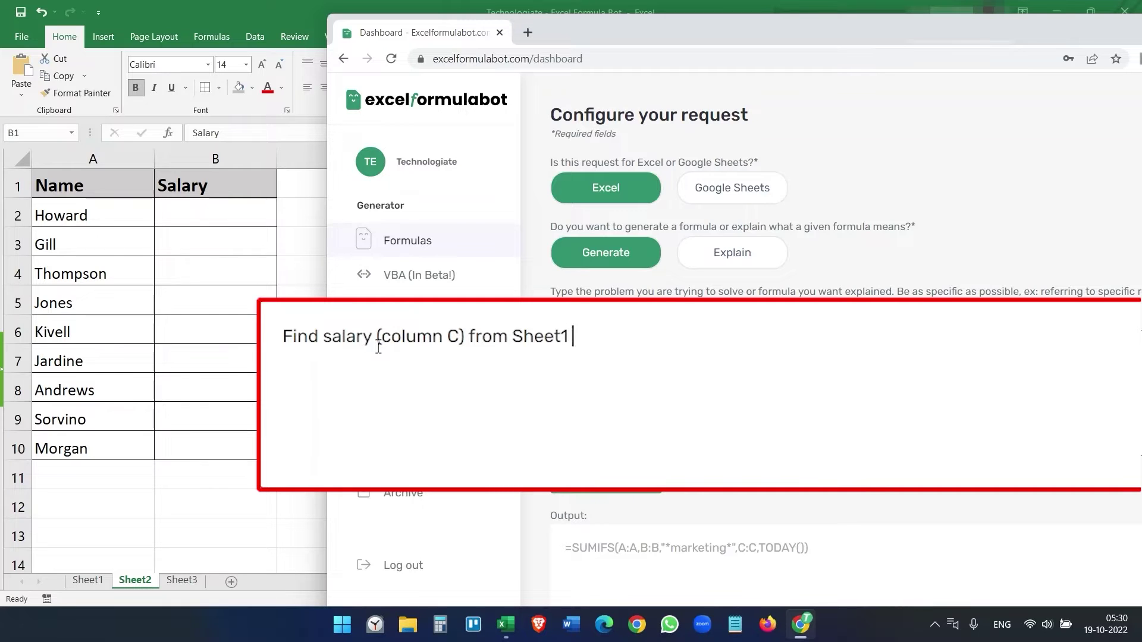
pyautogui.write(' by the name (')
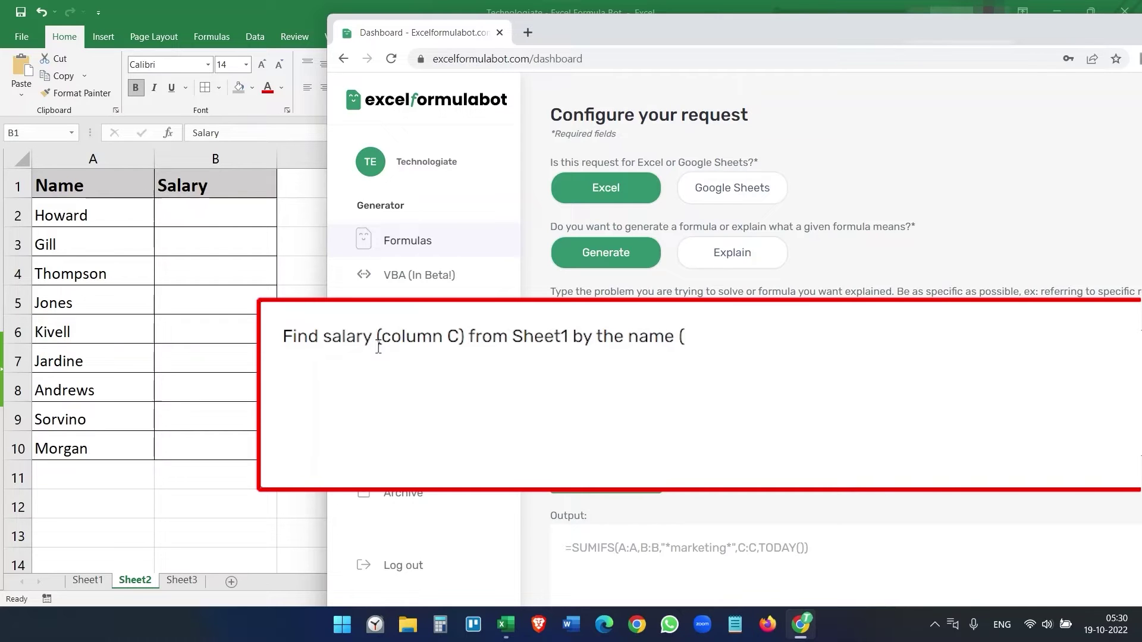
pyautogui.write('Column A) on Sheet')
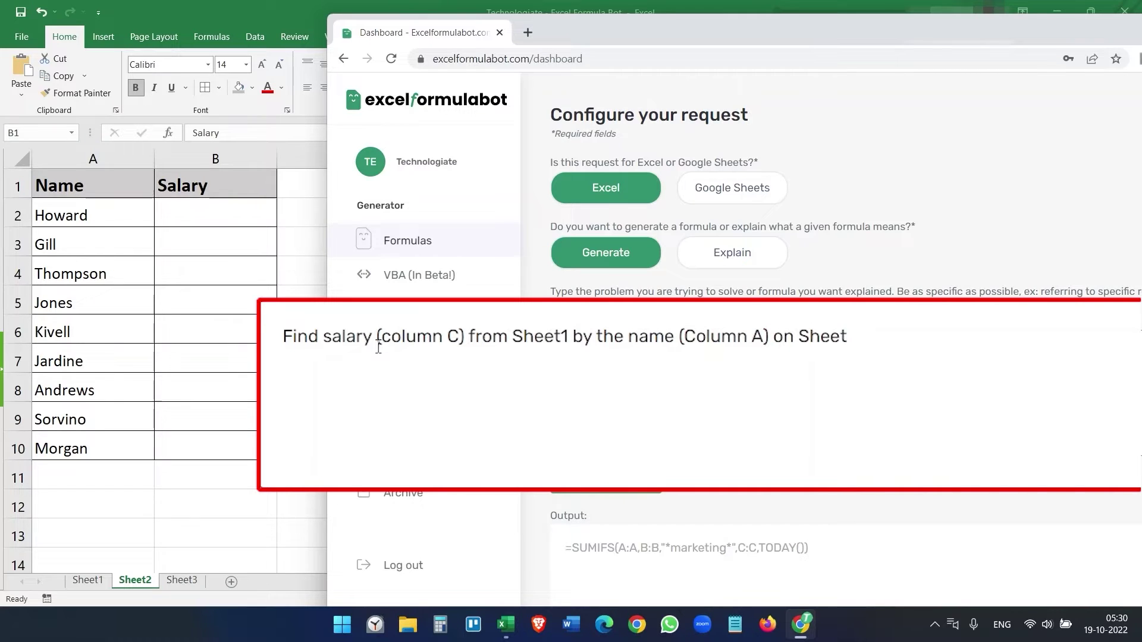
pyautogui.write('2')
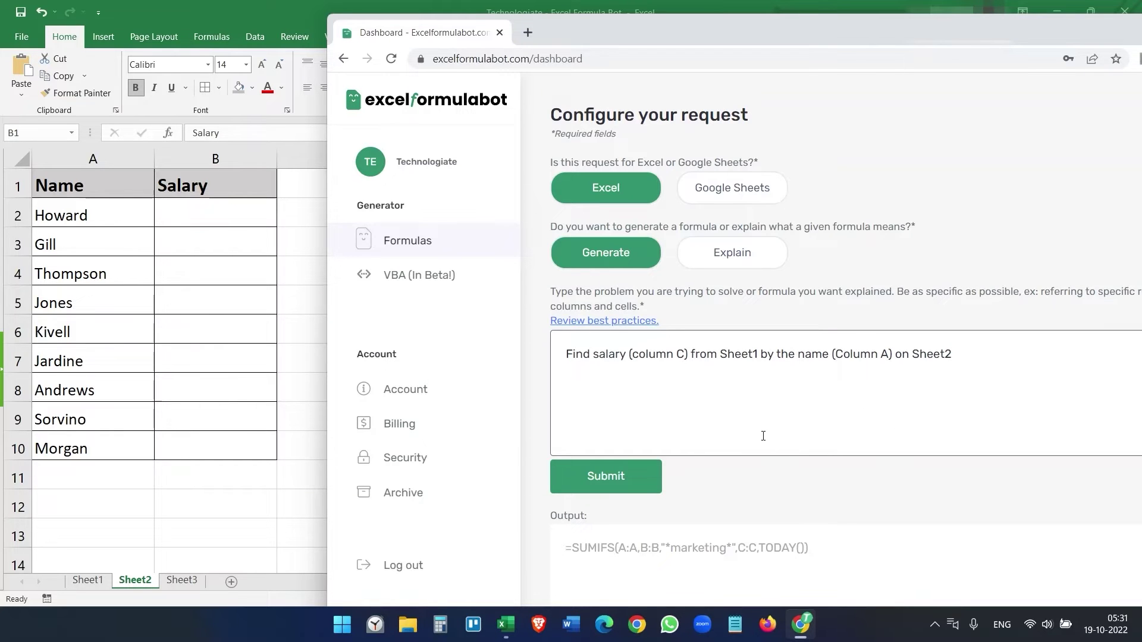
# Submit the salary lookup request and select the resulting =VLOOKUP(A2,Sheet1!A:C,3,FALSE) formula.
pyautogui.click(606, 475)
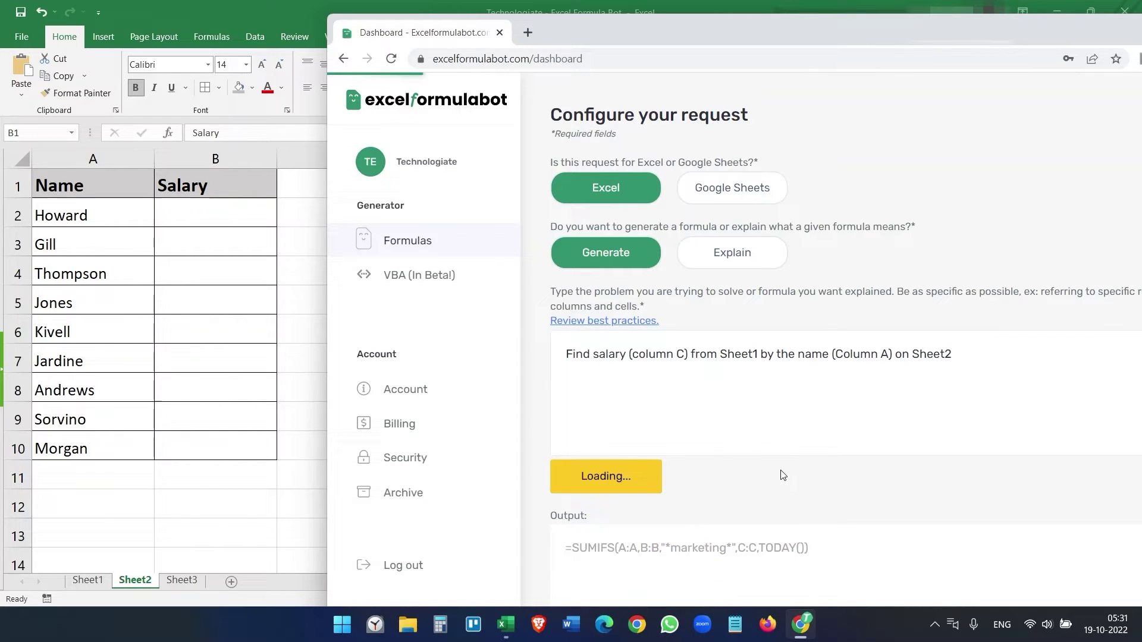
pyautogui.scroll(-1, 783, 476)
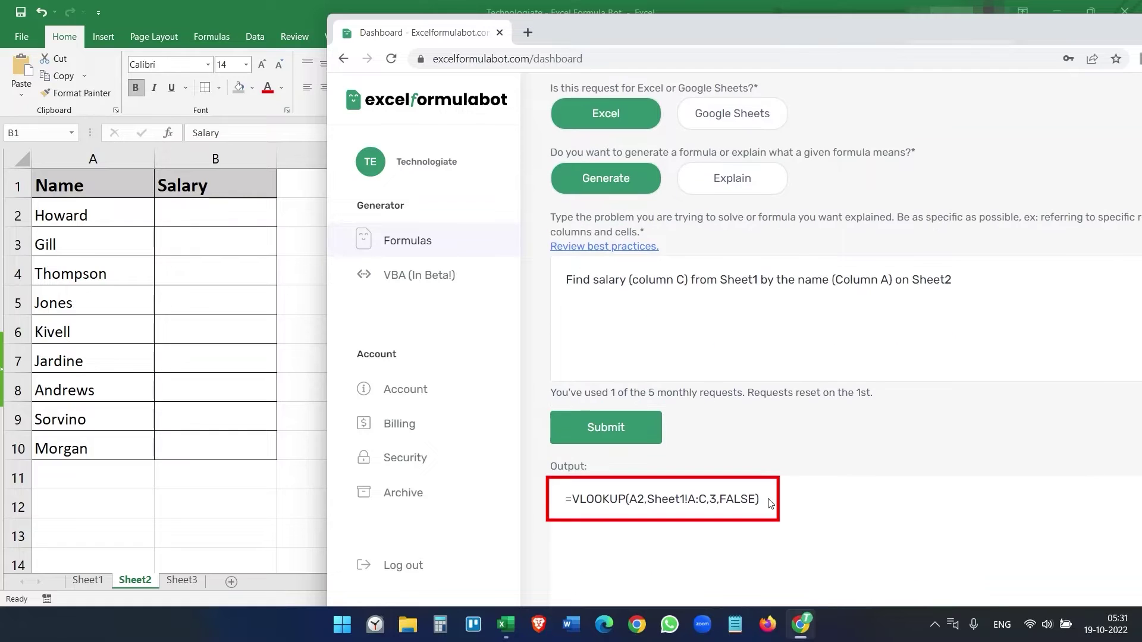
pyautogui.moveTo(764, 499); pyautogui.dragTo(567, 516)
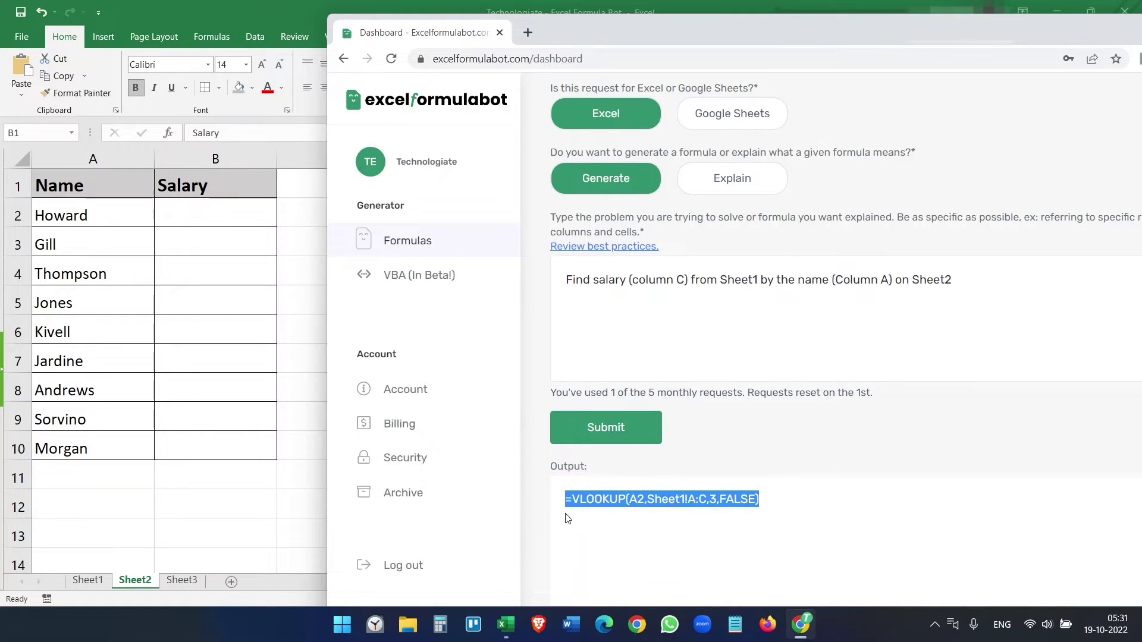
# Paste the VLOOKUP formula into Sheet2's B2 and fill it down to B10.
pyautogui.click(180, 215)
pyautogui.click(215, 159)
pyautogui.click(215, 215)
pyautogui.write('=VLOOKUP(A2,Sheet1!A:C,3,FALSE)')
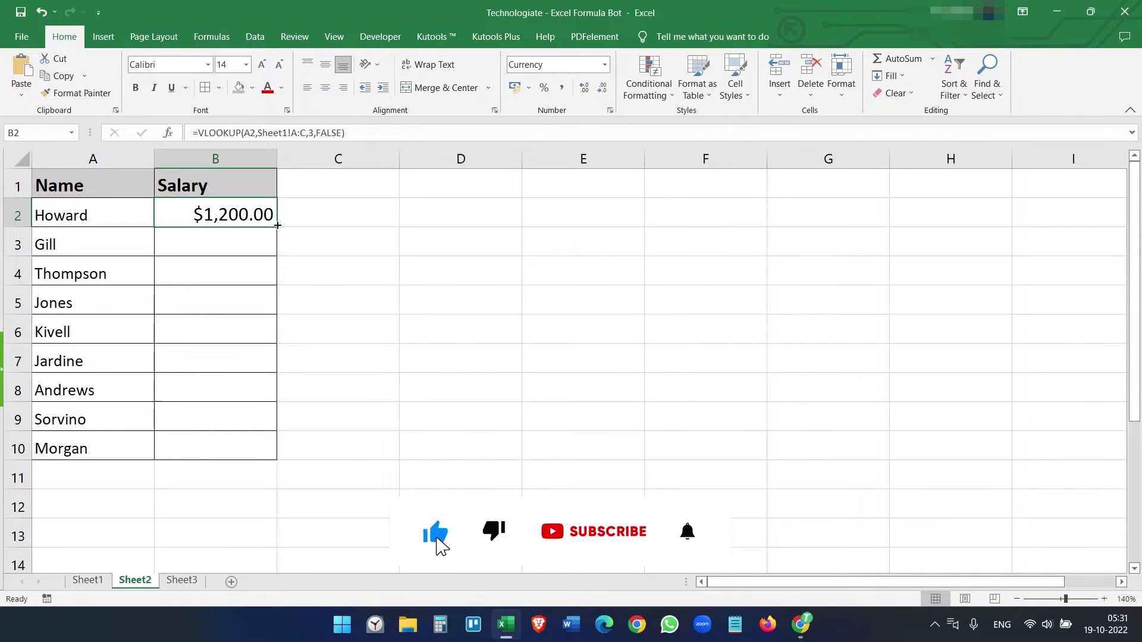
pyautogui.moveTo(277, 229); pyautogui.dragTo(278, 450)
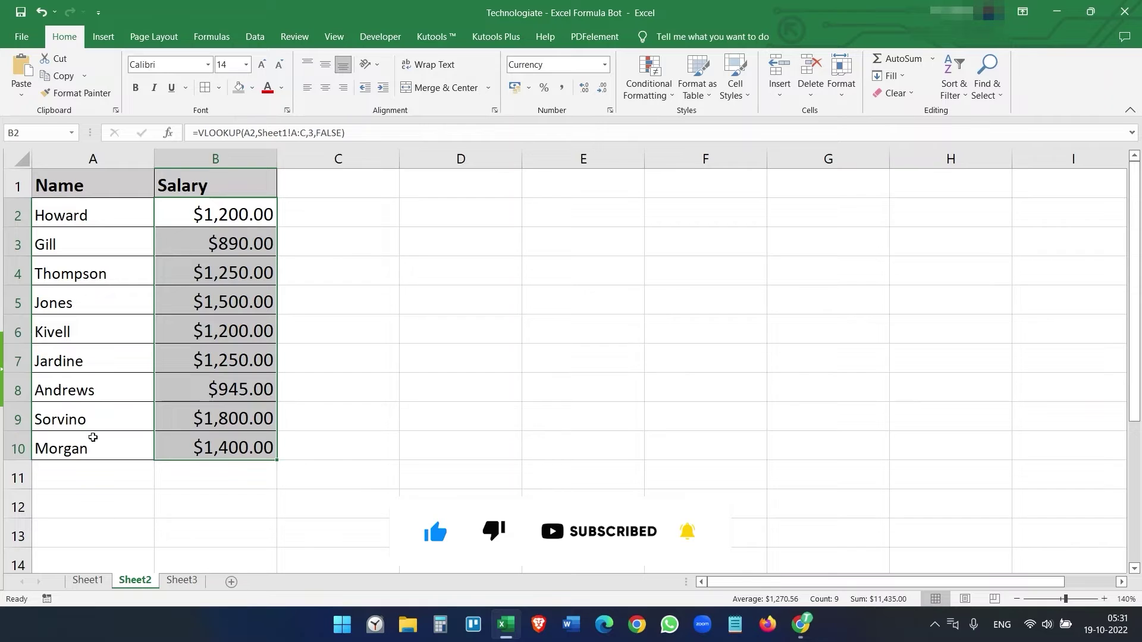
# Verify the salaries against Morgan's Sheet1 entry and the formulas in B2 and B7–B10.
pyautogui.click(87, 580)
pyautogui.click(94, 419)
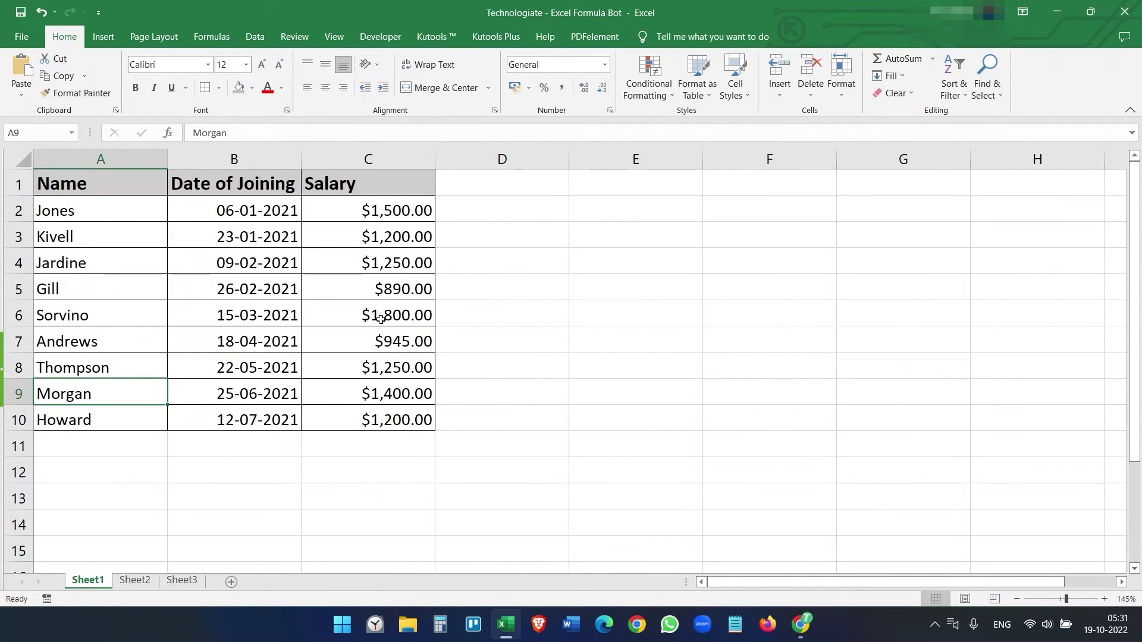
pyautogui.click(134, 580)
pyautogui.click(216, 360)
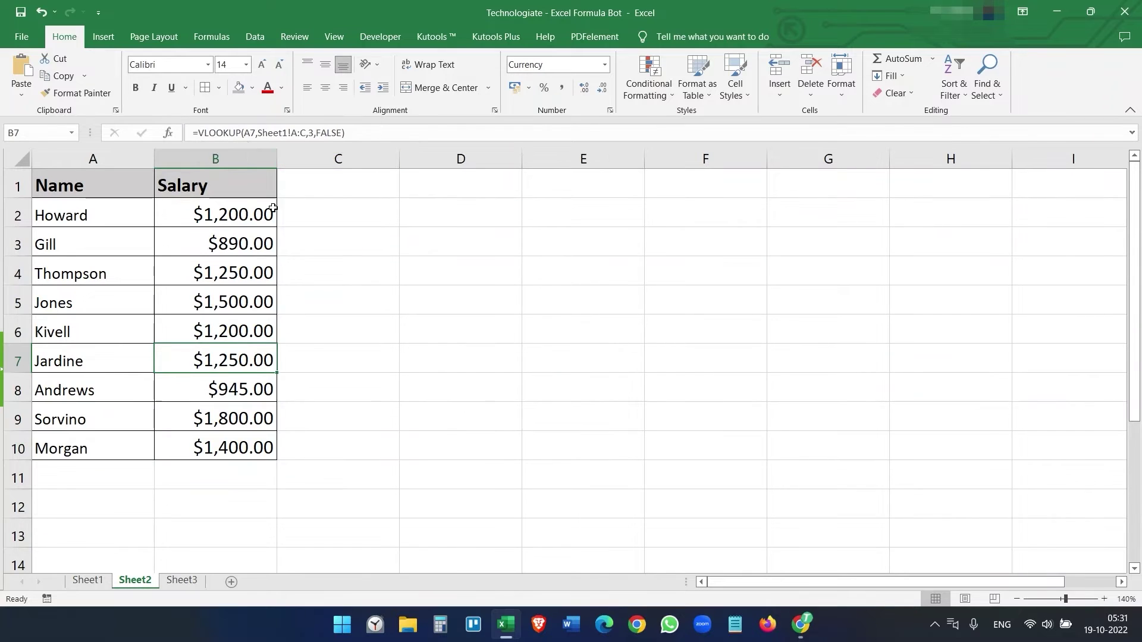
pyautogui.click(238, 215)
pyautogui.click(245, 366)
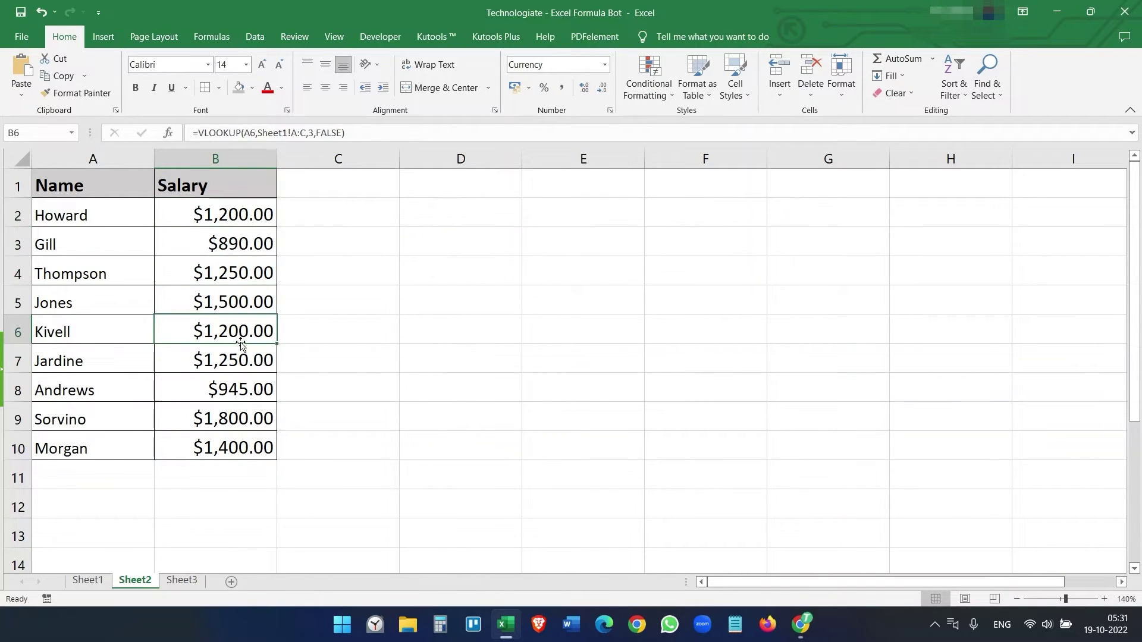
pyautogui.click(246, 391)
pyautogui.click(245, 418)
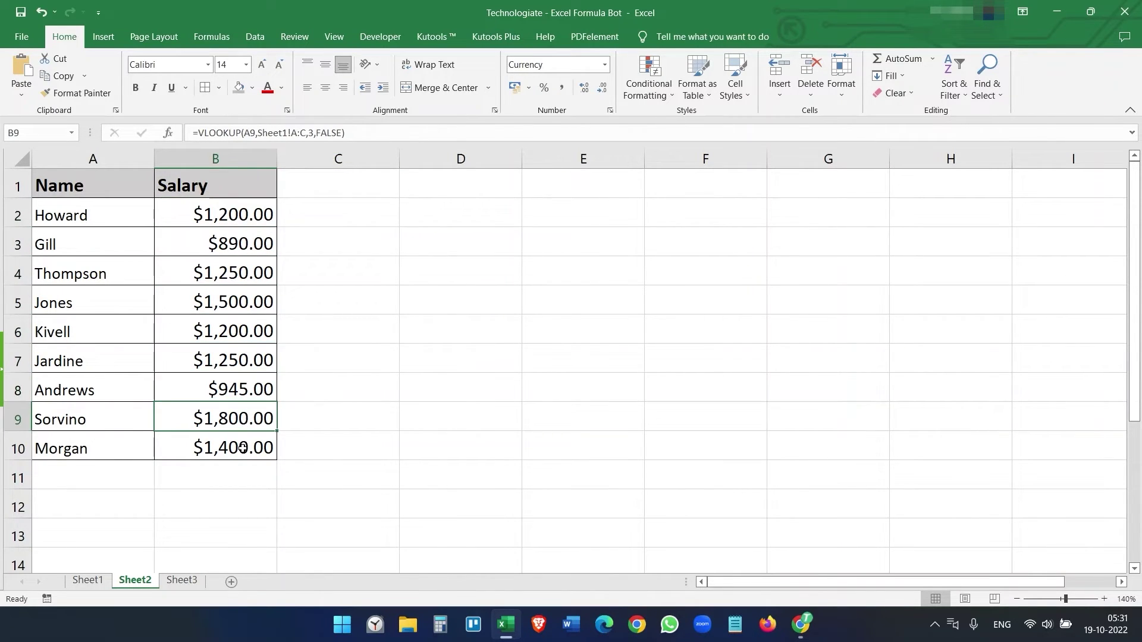
pyautogui.click(242, 448)
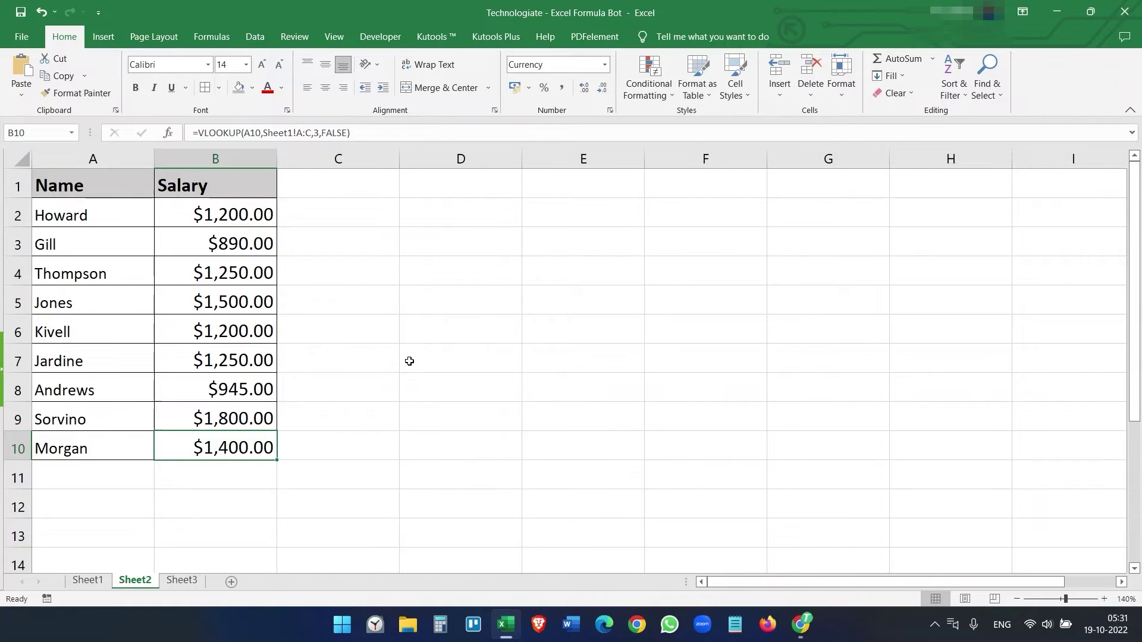
pyautogui.click(180, 580)
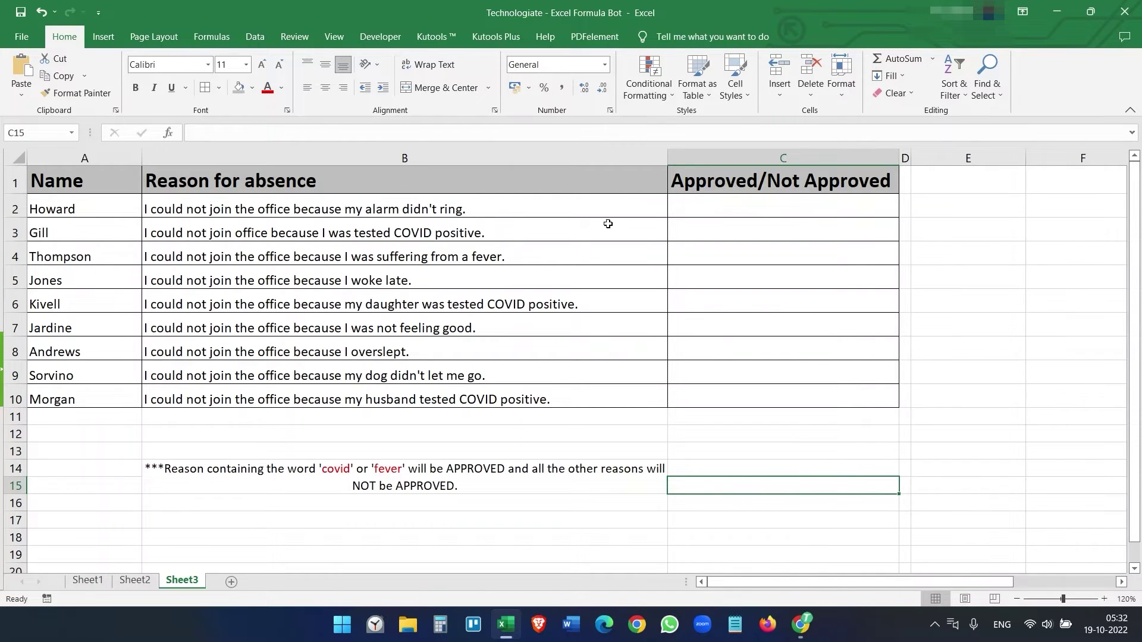
# Inspect Sheet3's cells C2, B3 and C3, reading Gill's absence reason.
pyautogui.click(723, 209)
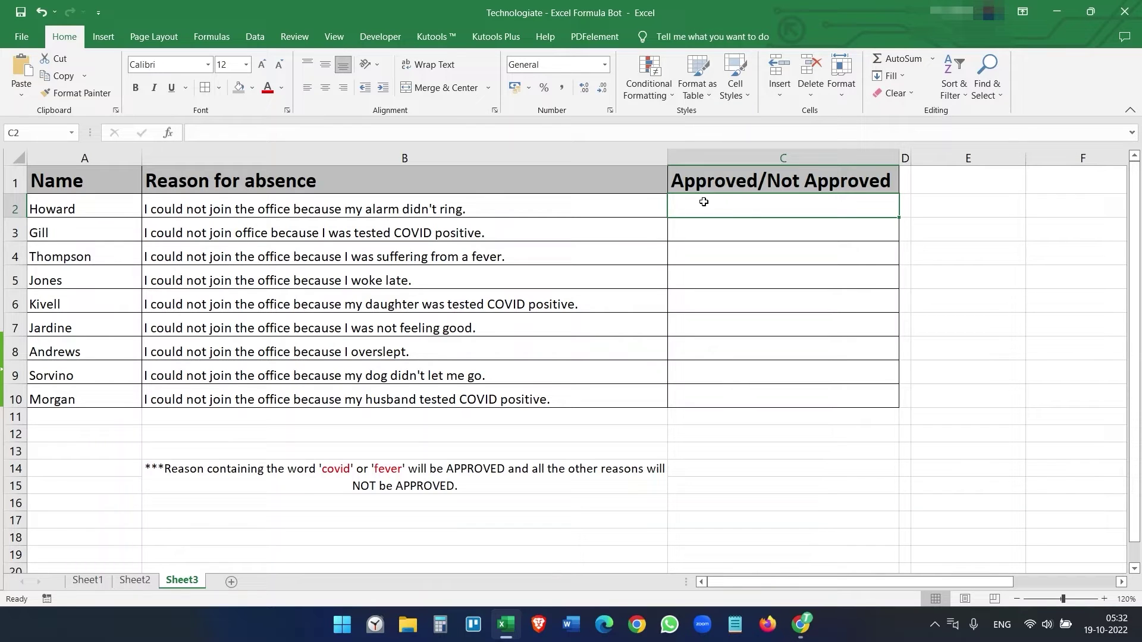
pyautogui.click(394, 236)
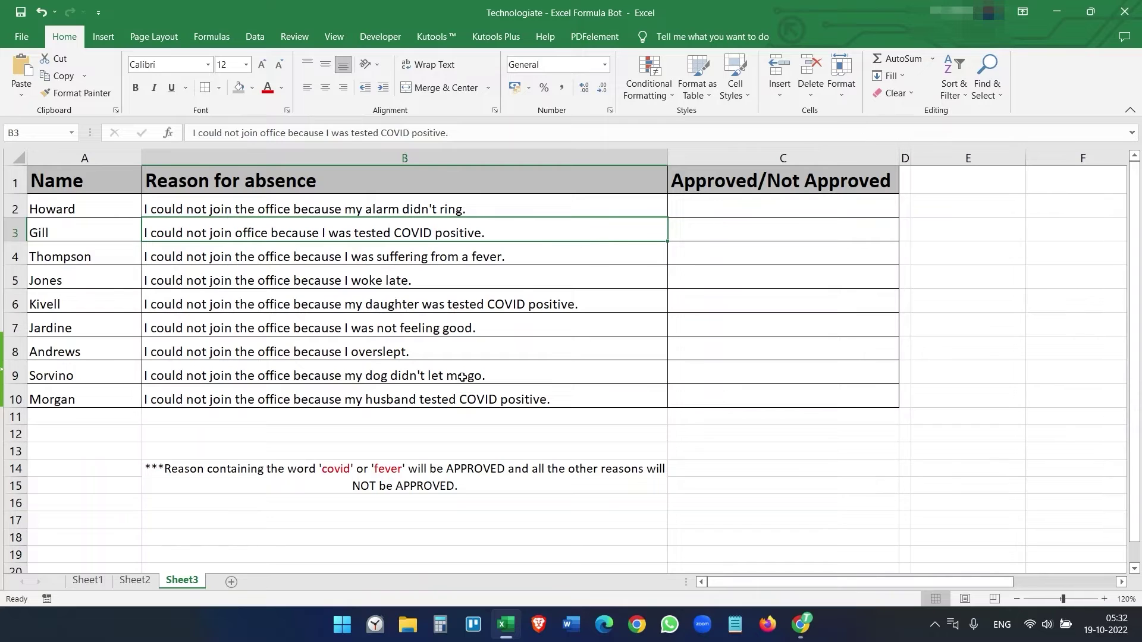
pyautogui.click(804, 224)
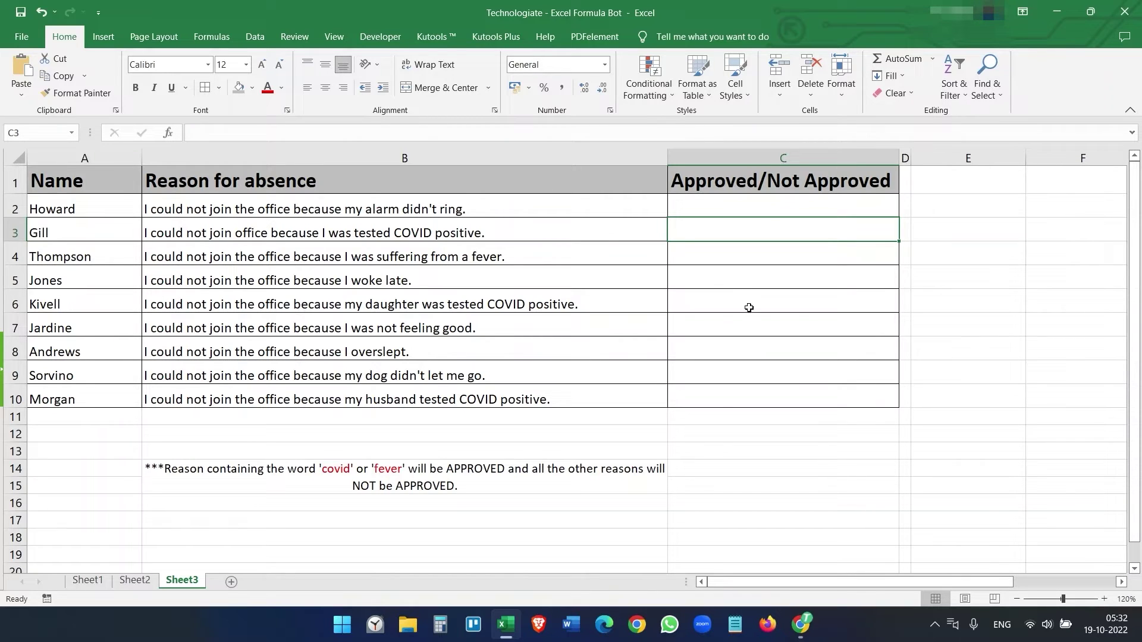
# Clear the old salary request and reposition the bot window to write the approval prompt.
pyautogui.moveTo(951, 279); pyautogui.dragTo(566, 279)
pyautogui.press('Delete')
pyautogui.moveTo(634, 22); pyautogui.dragTo(771, 13)
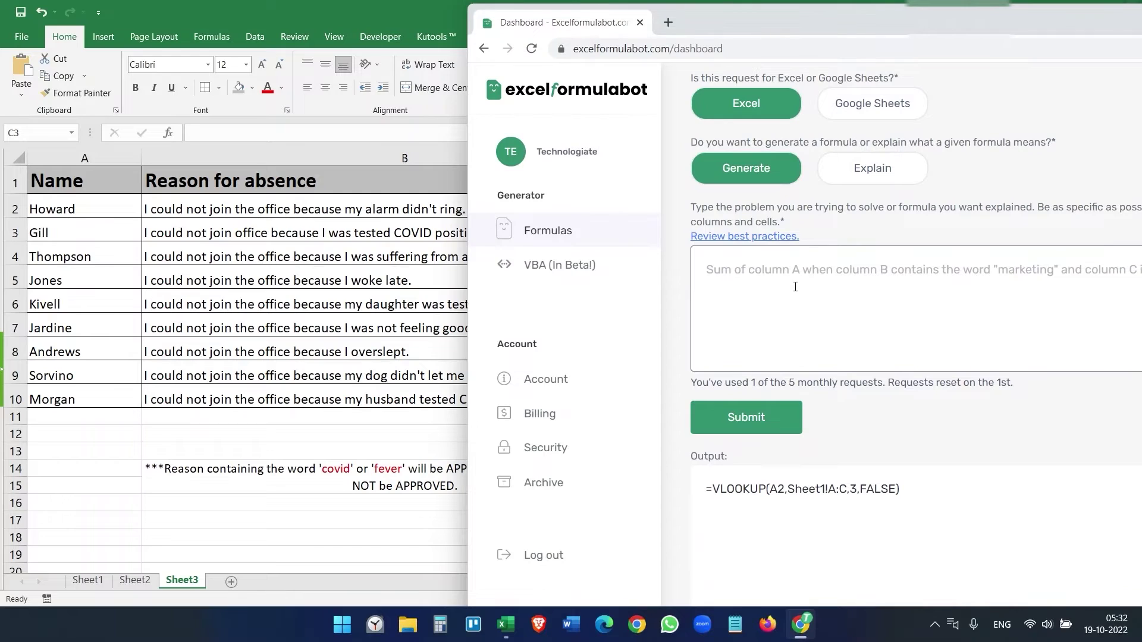
pyautogui.click(795, 286)
pyautogui.write('If column')
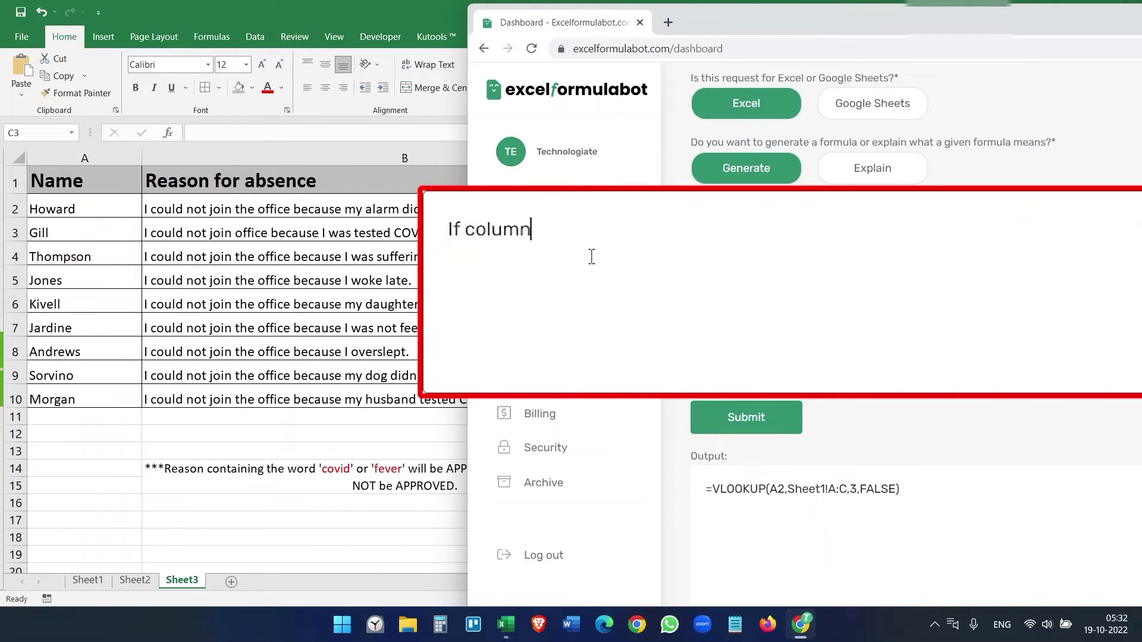
pyautogui.write(' B contains ')
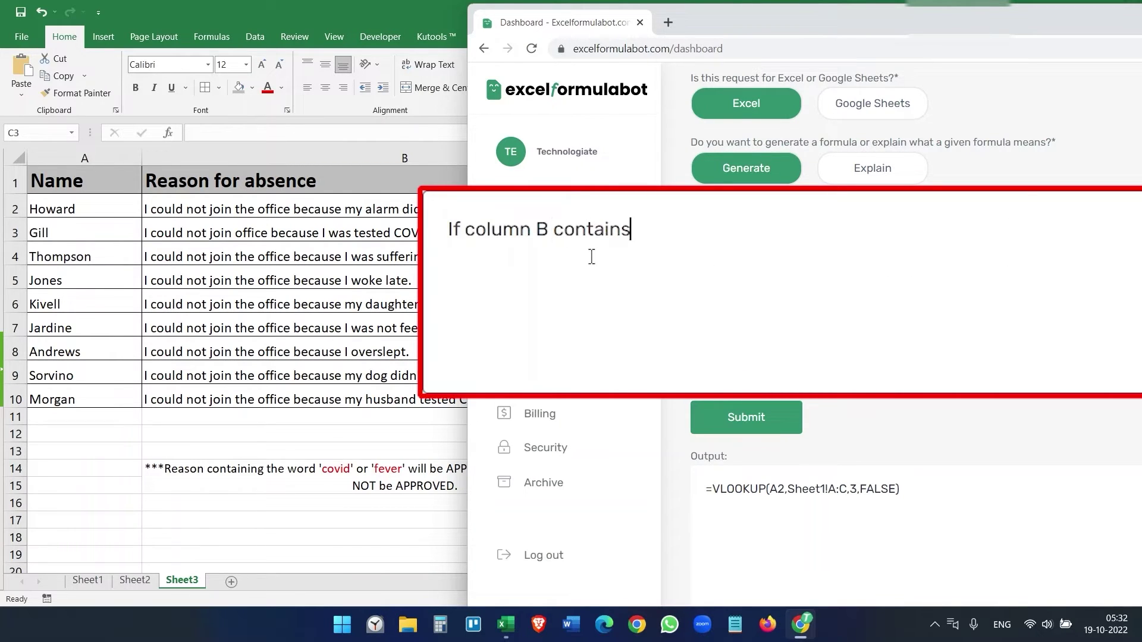
pyautogui.write('*covid* or ')
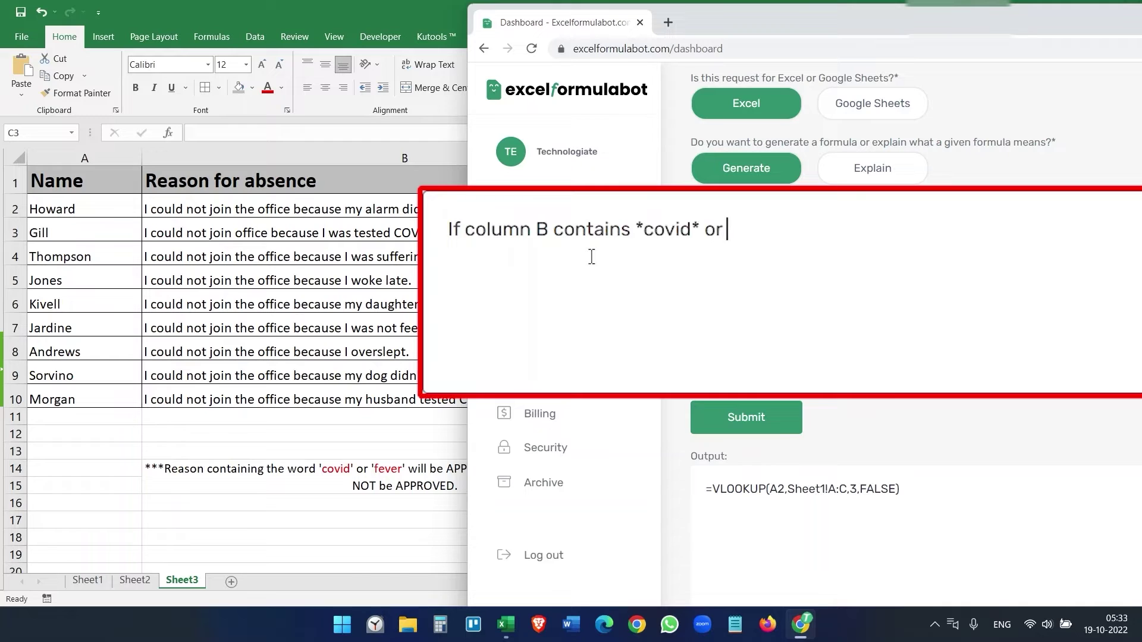
pyautogui.write('*fever* then ')
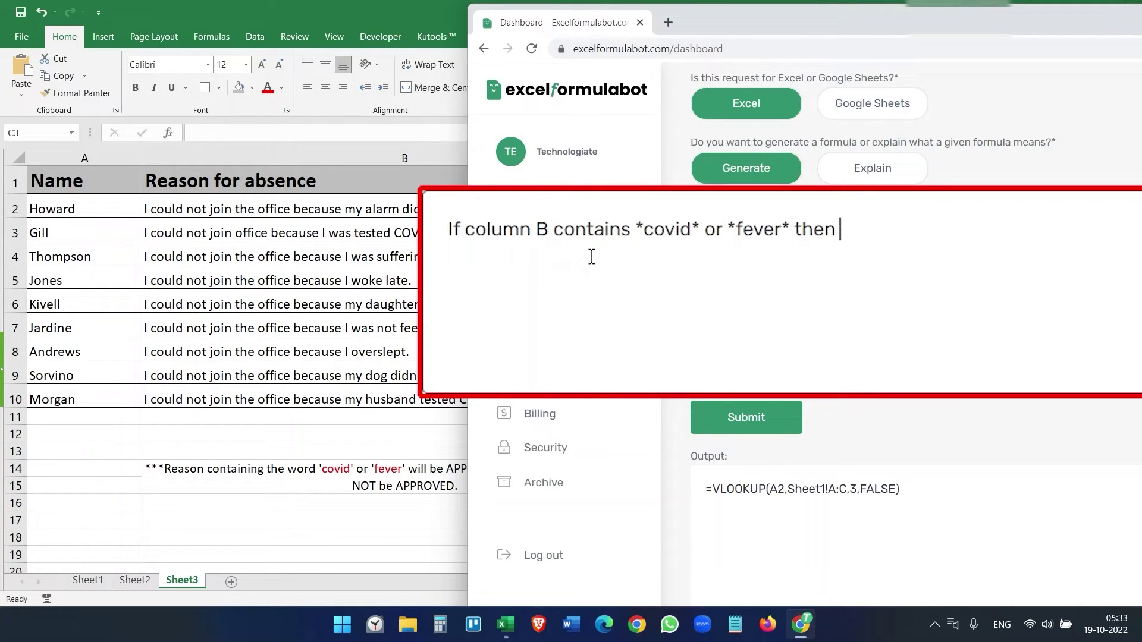
pyautogui.write('it should say "Approved" ')
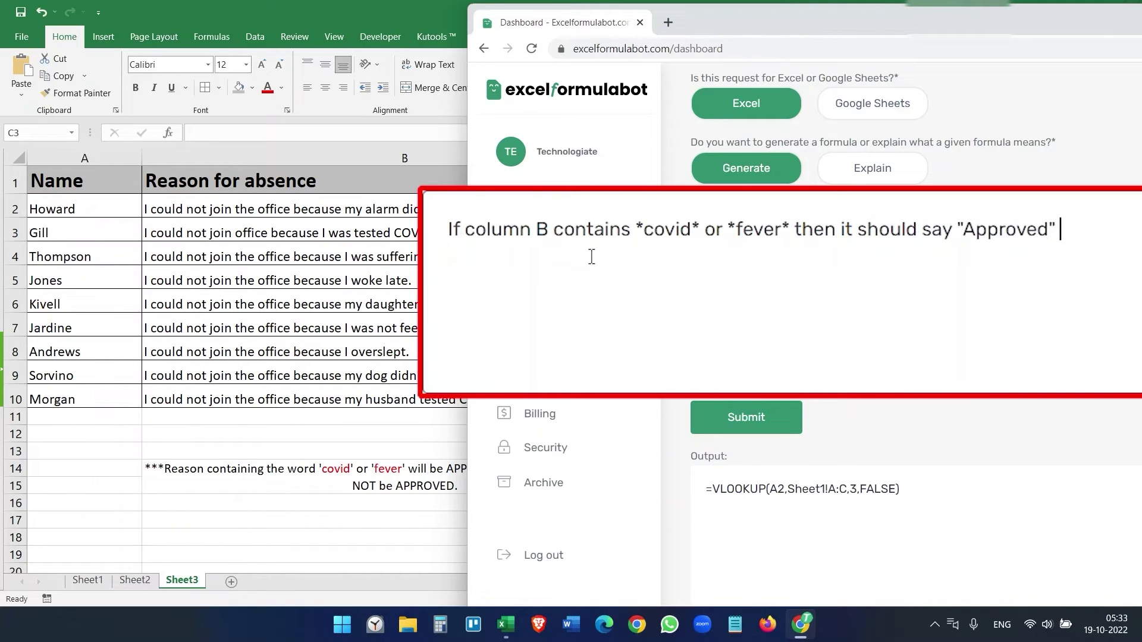
pyautogui.write('else ')
pyautogui.write('"Not')
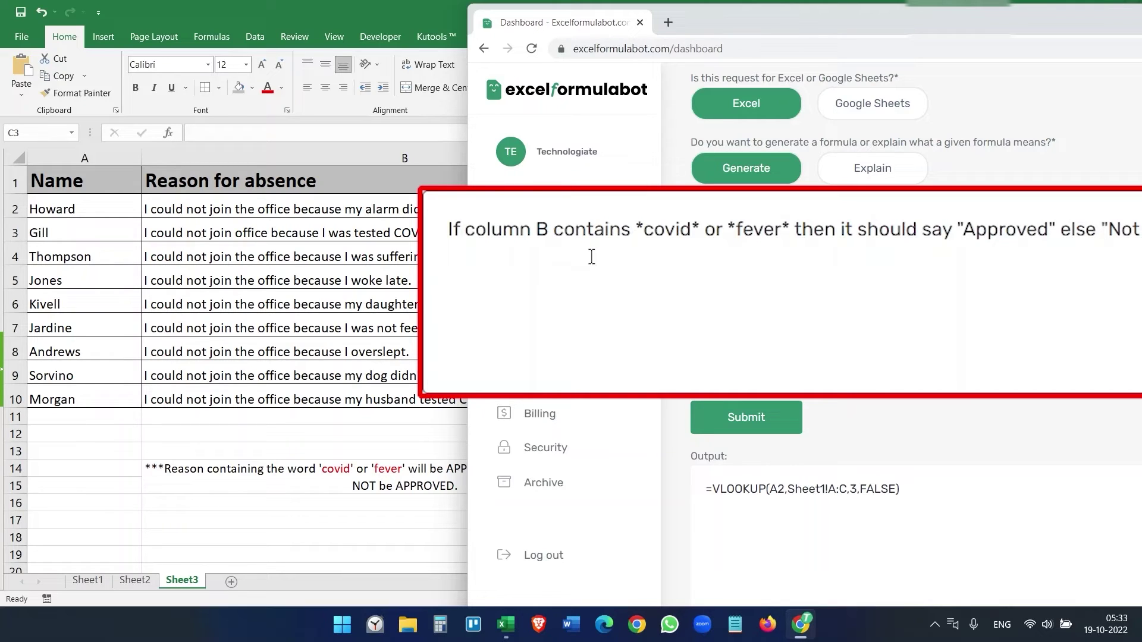
# Submit the covid-or-fever approval request, select the generated IF/OR/ISNUMBER/SEARCH formula, and pick Excel cell C2.
pyautogui.moveTo(837, 21); pyautogui.dragTo(682, 44)
pyautogui.write('"')
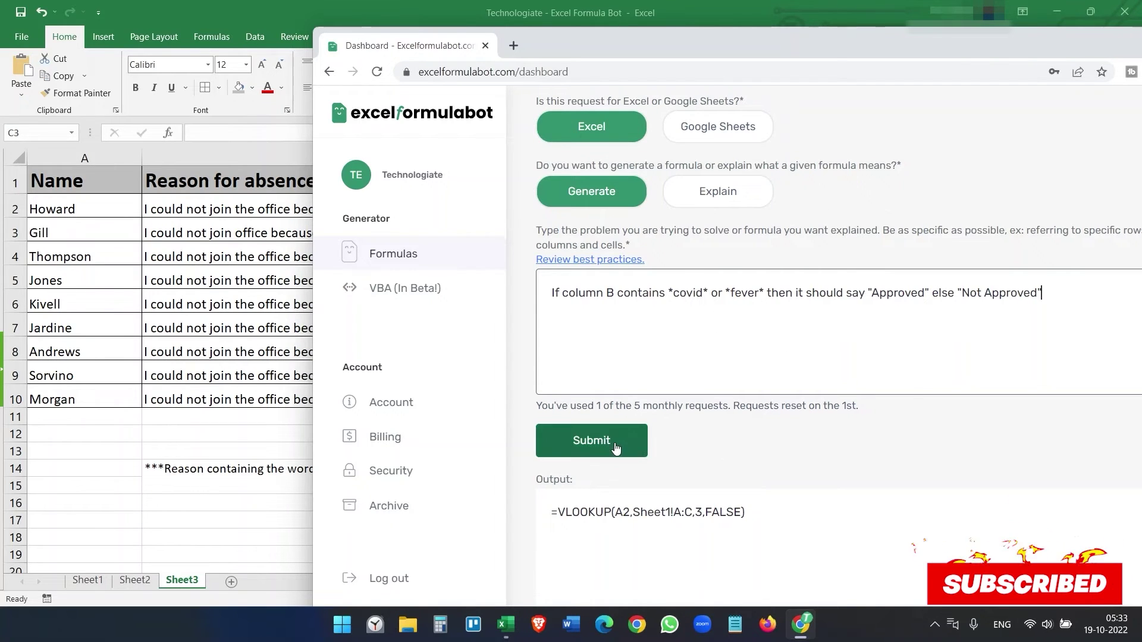
pyautogui.click(591, 439)
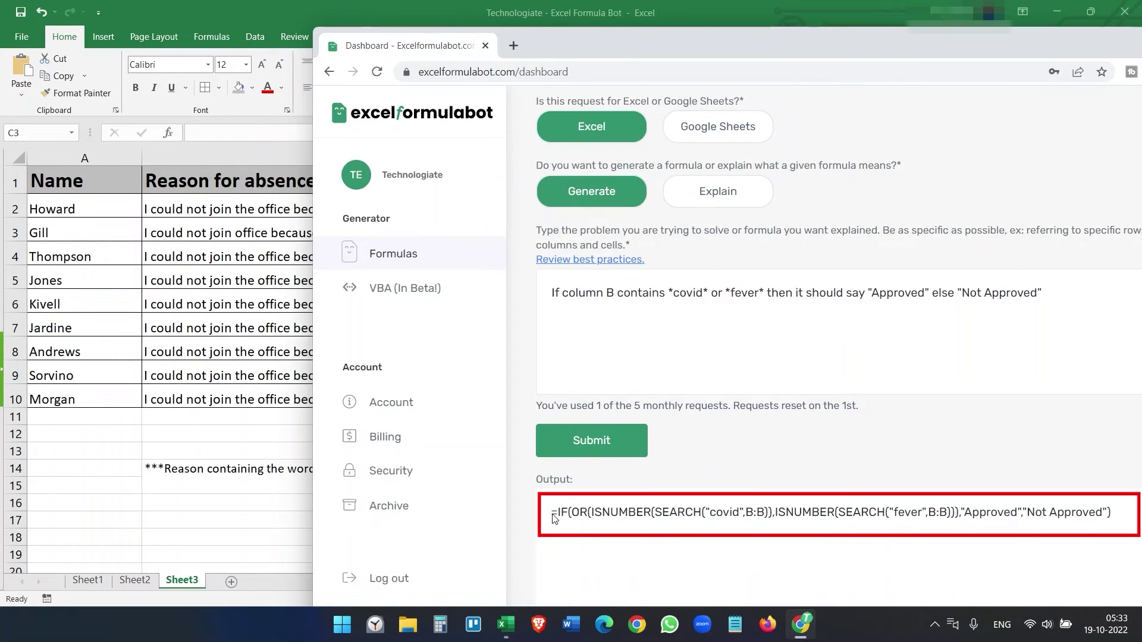
pyautogui.moveTo(1112, 512); pyautogui.dragTo(556, 522)
pyautogui.hotkey('ctrl', 'c')
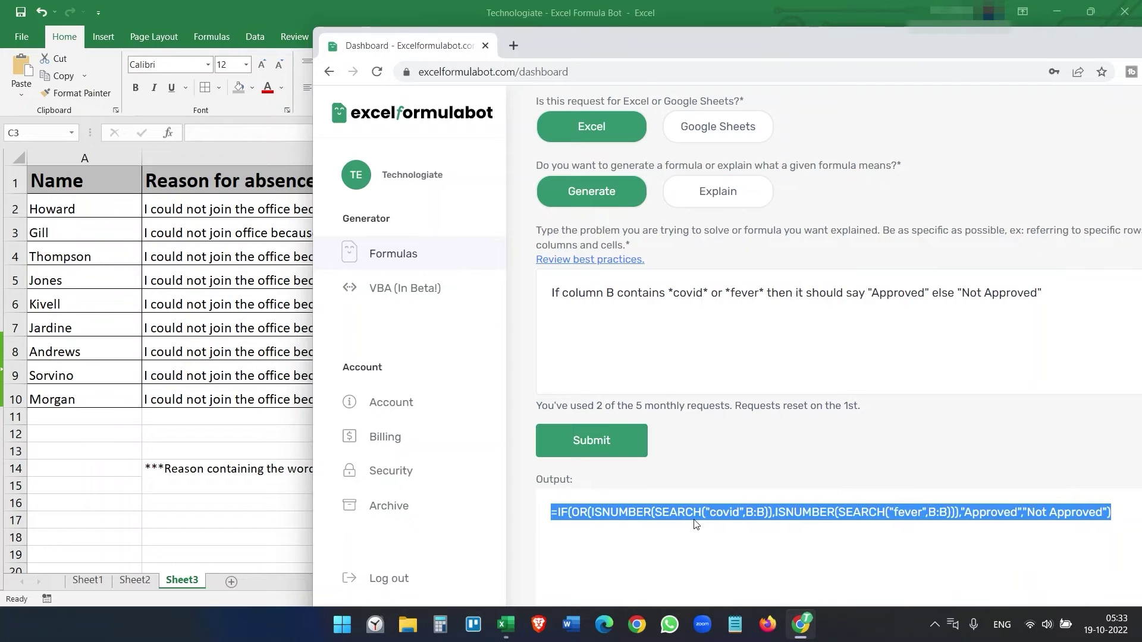
pyautogui.click(239, 12)
pyautogui.click(726, 212)
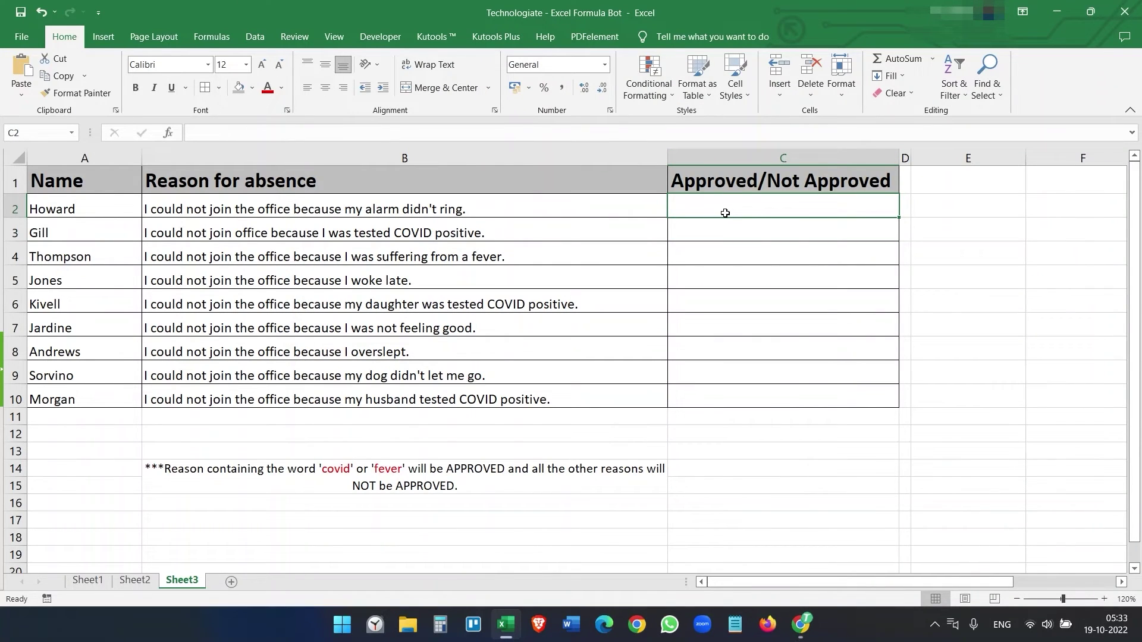
# Paste the approval formula into C2, fill to C10, and spot-check rows 3, 4, 6 and 10.
pyautogui.hotkey('ctrl', 'v')
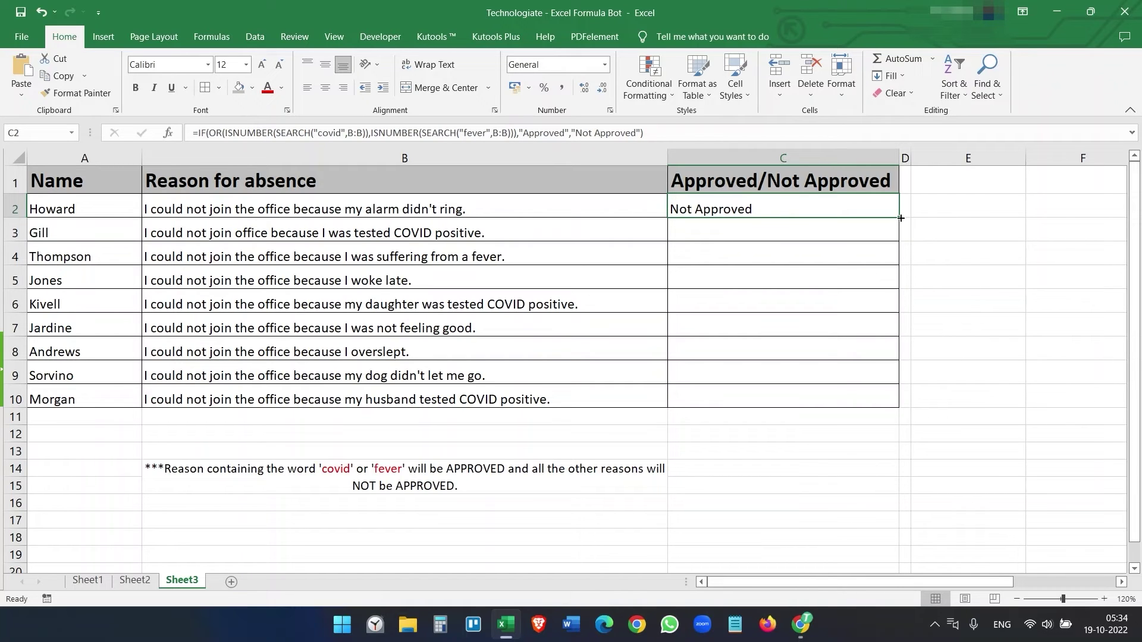
pyautogui.moveTo(899, 218); pyautogui.dragTo(899, 405)
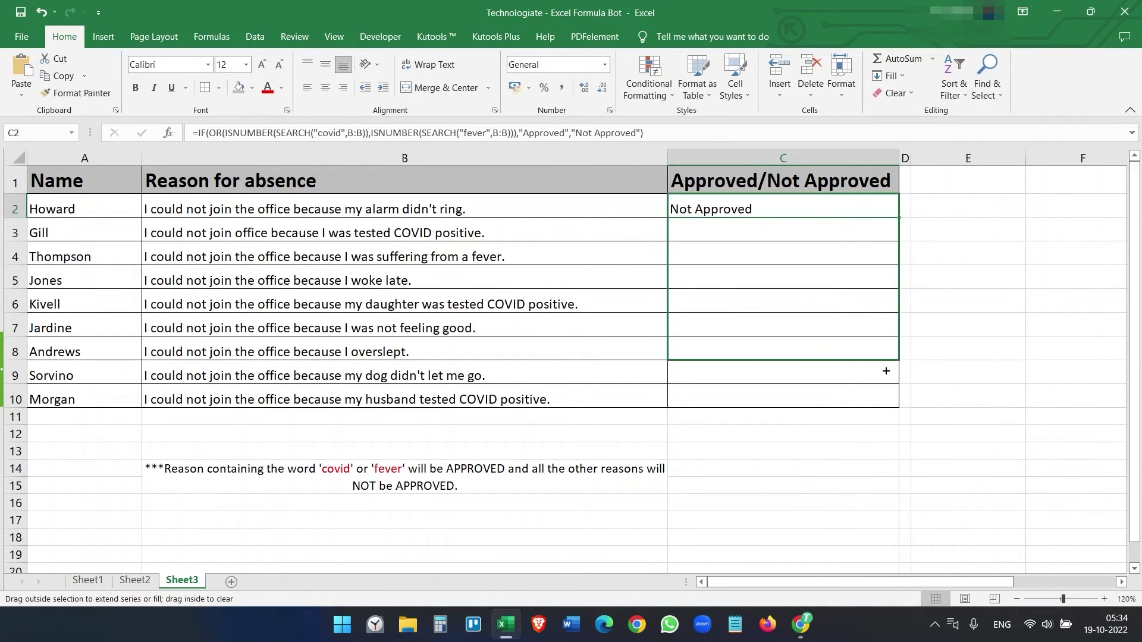
pyautogui.click(706, 233)
pyautogui.click(475, 235)
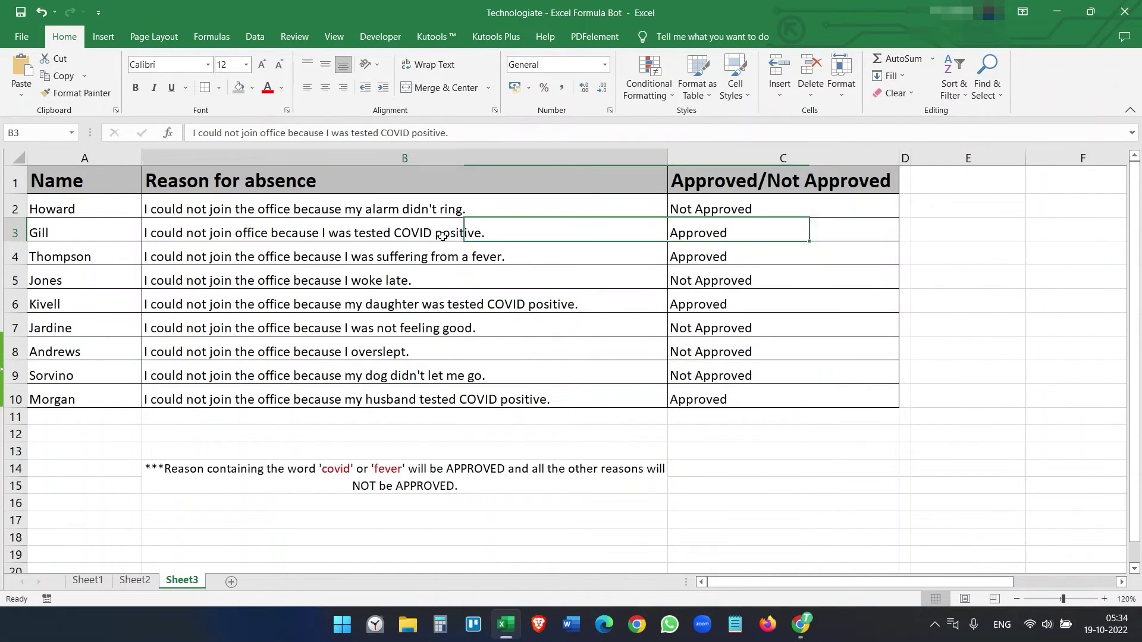
pyautogui.click(699, 256)
pyautogui.click(486, 261)
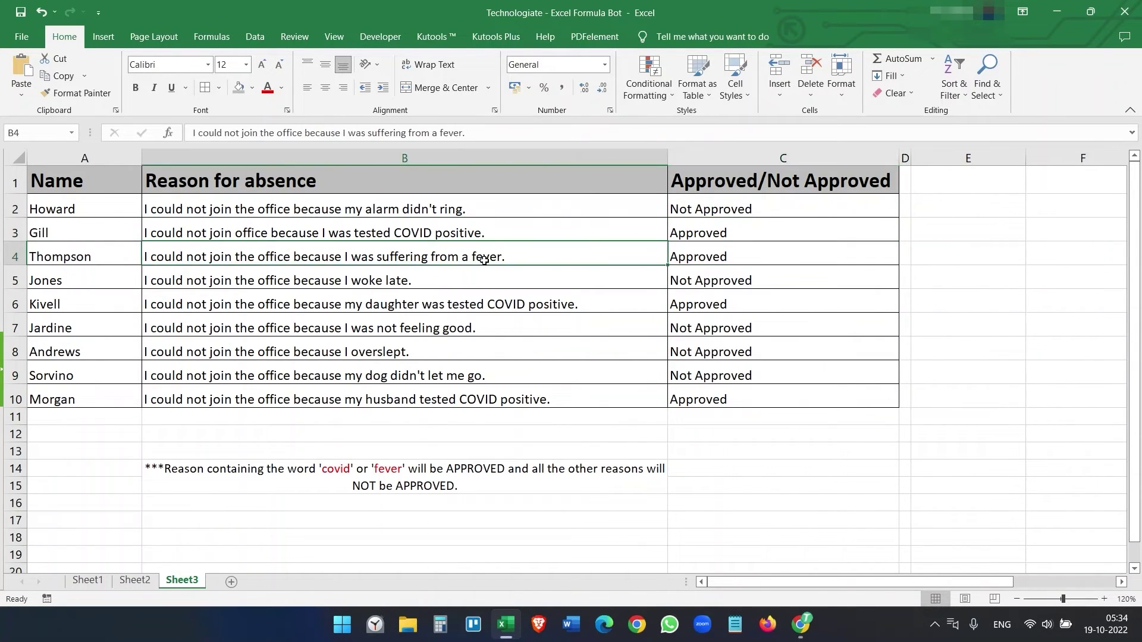
pyautogui.click(710, 308)
pyautogui.click(496, 306)
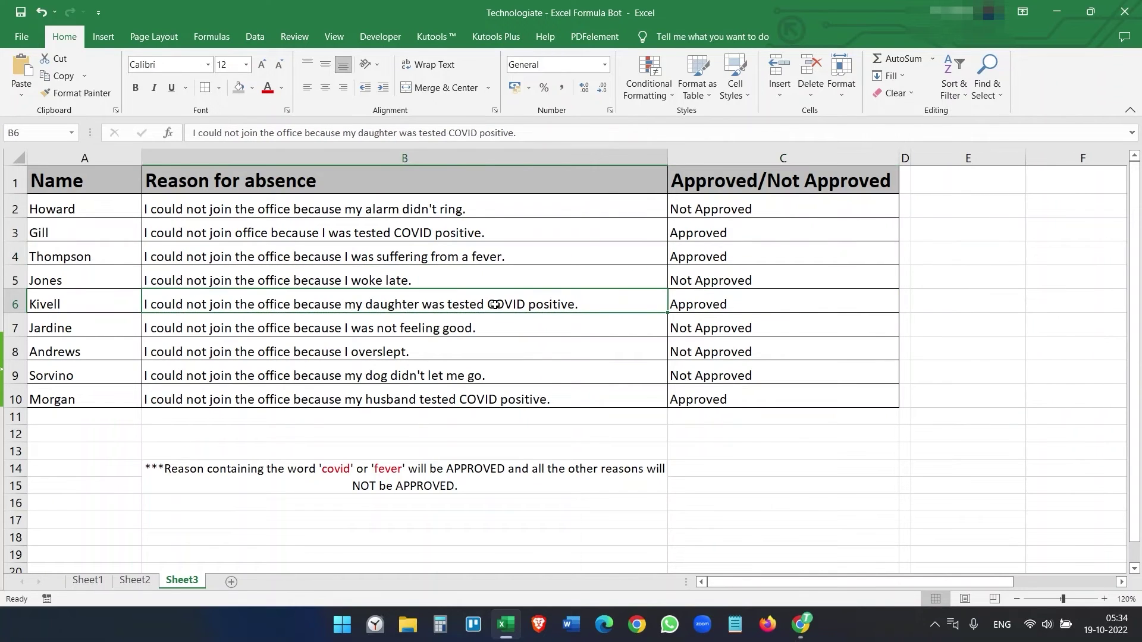
pyautogui.click(738, 403)
pyautogui.click(492, 403)
pyautogui.click(727, 401)
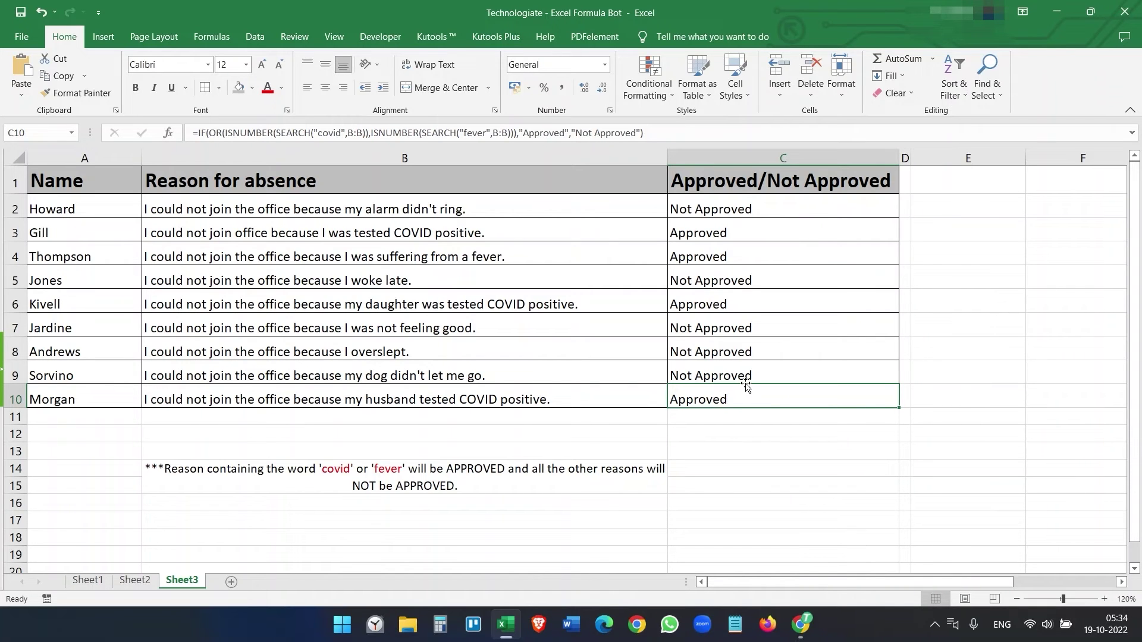
# Copy the generated formula, maximize the browser, switch to Explain and paste it over the prompt.
pyautogui.hotkey('alt', 'Tab')
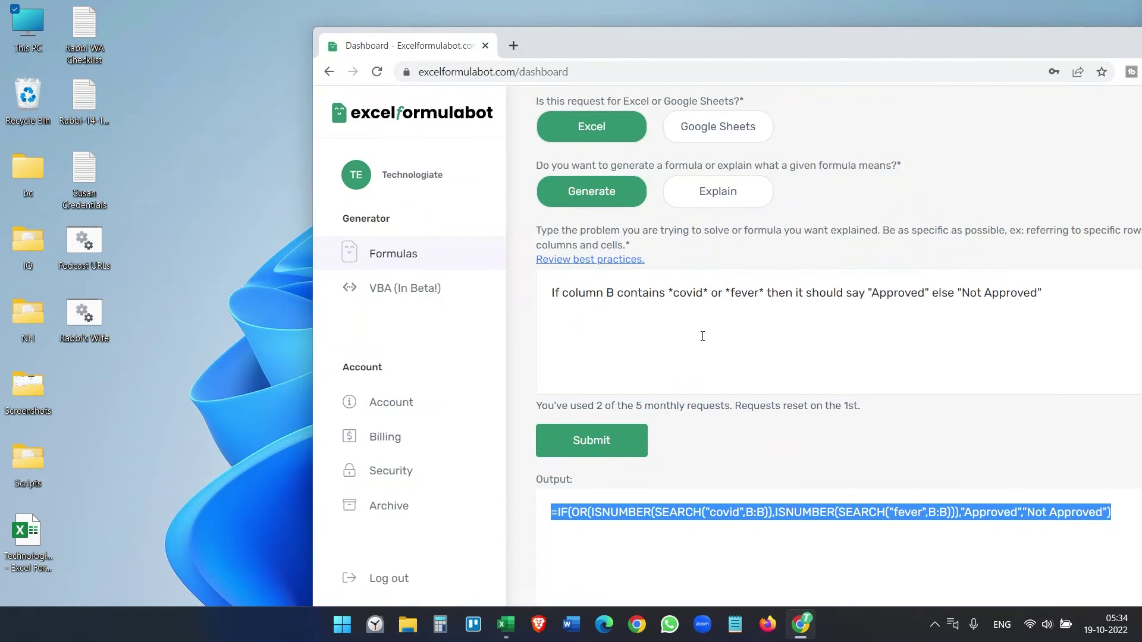
pyautogui.rightClick(894, 511)
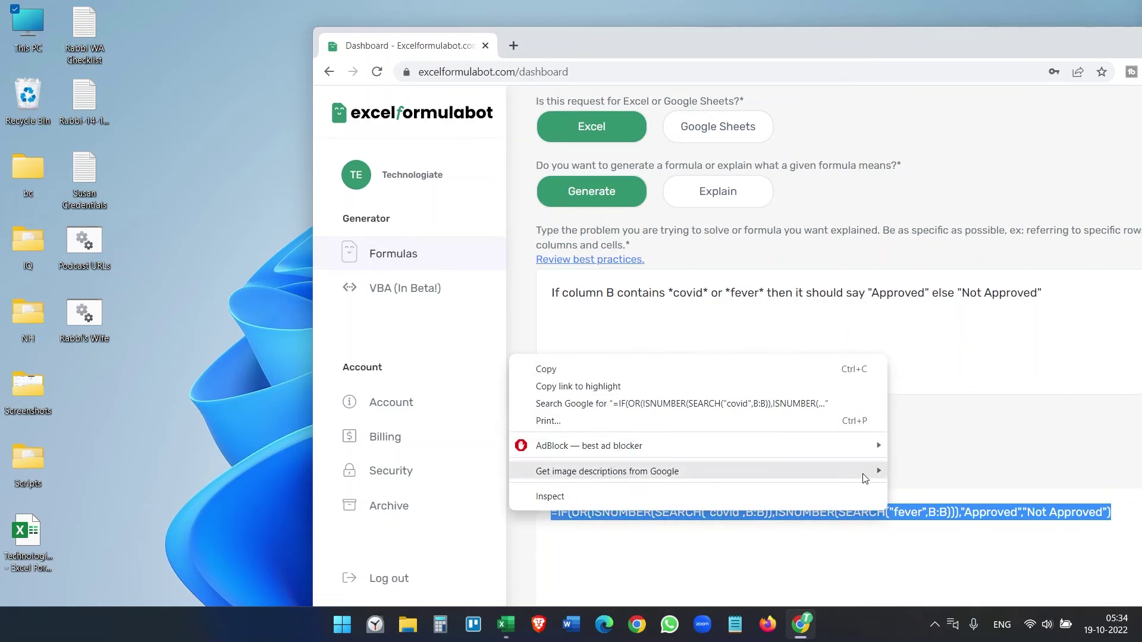
pyautogui.click(662, 368)
pyautogui.click(1044, 293)
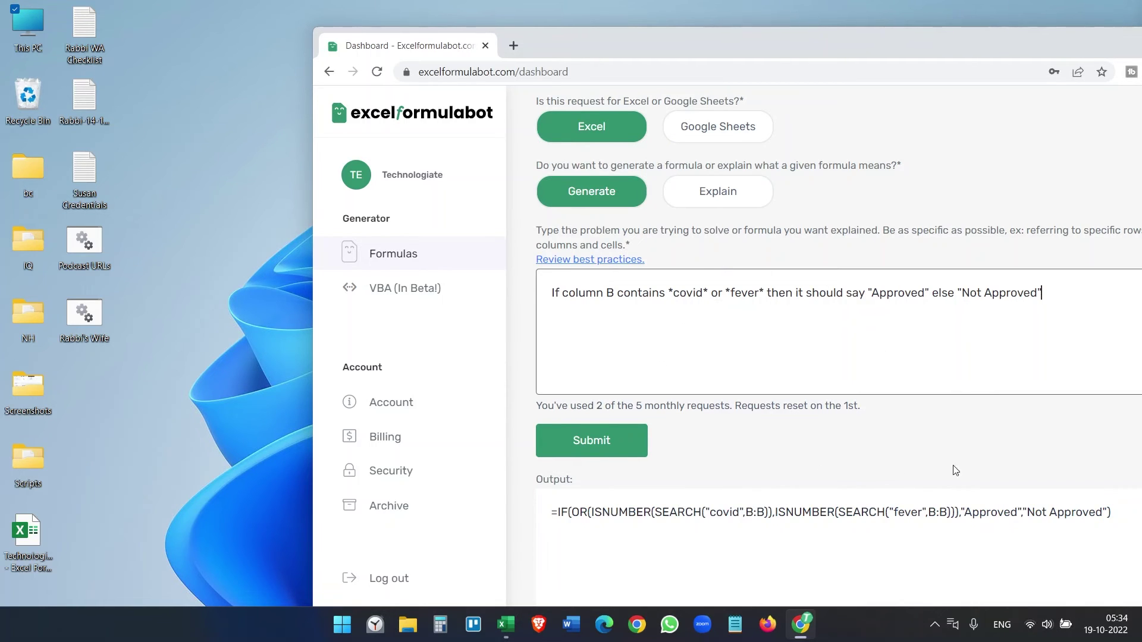
pyautogui.press('super+Up')
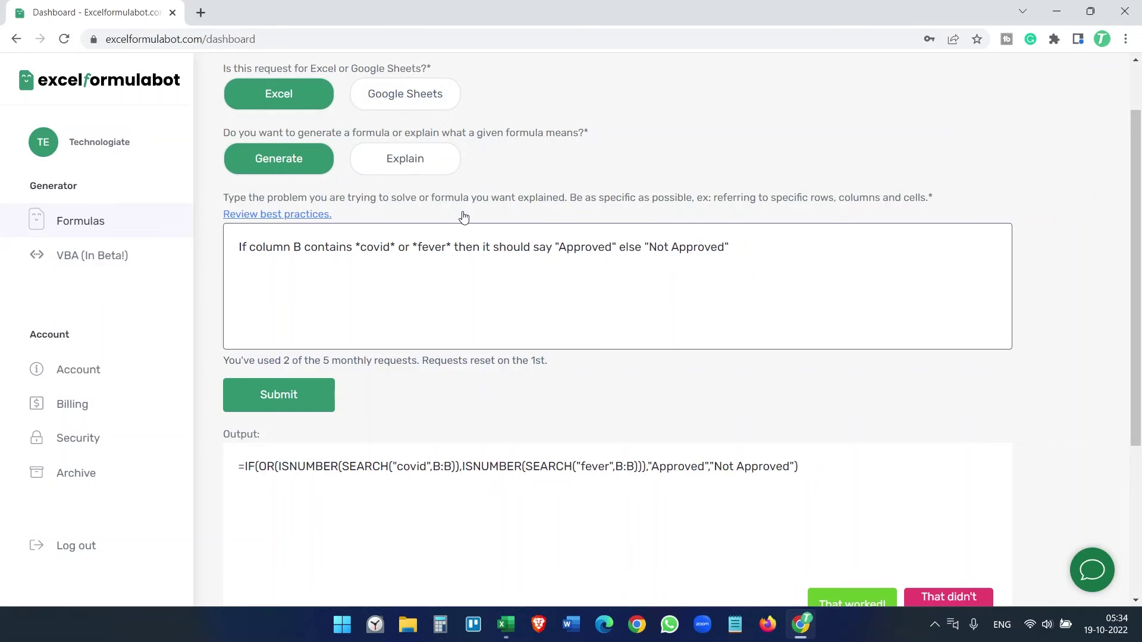
pyautogui.click(442, 174)
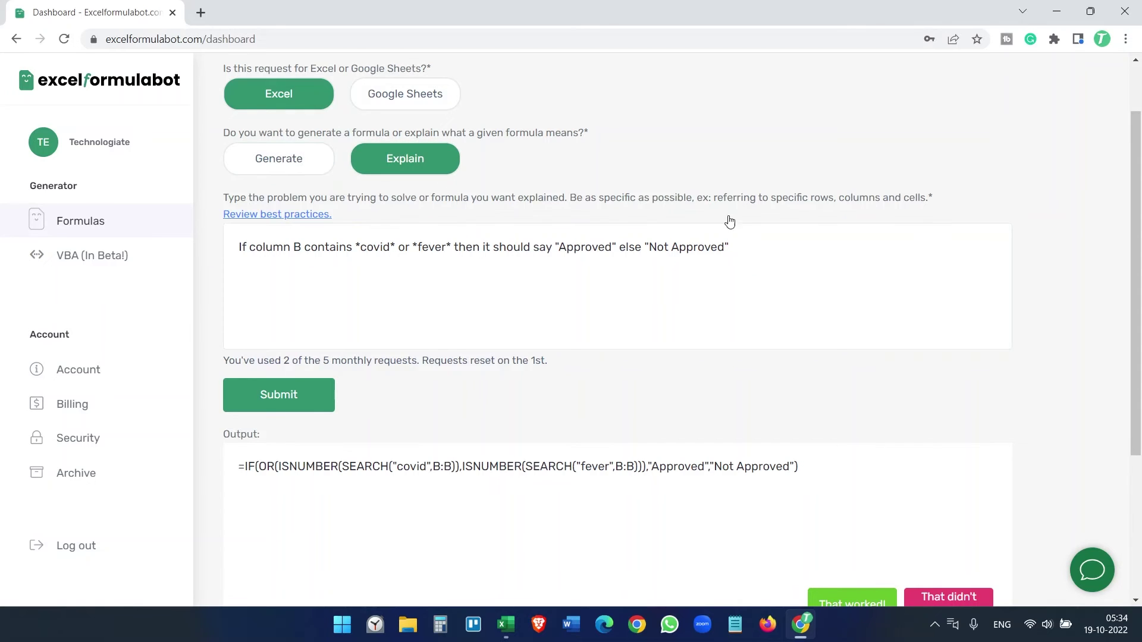
pyautogui.moveTo(741, 247); pyautogui.dragTo(224, 256)
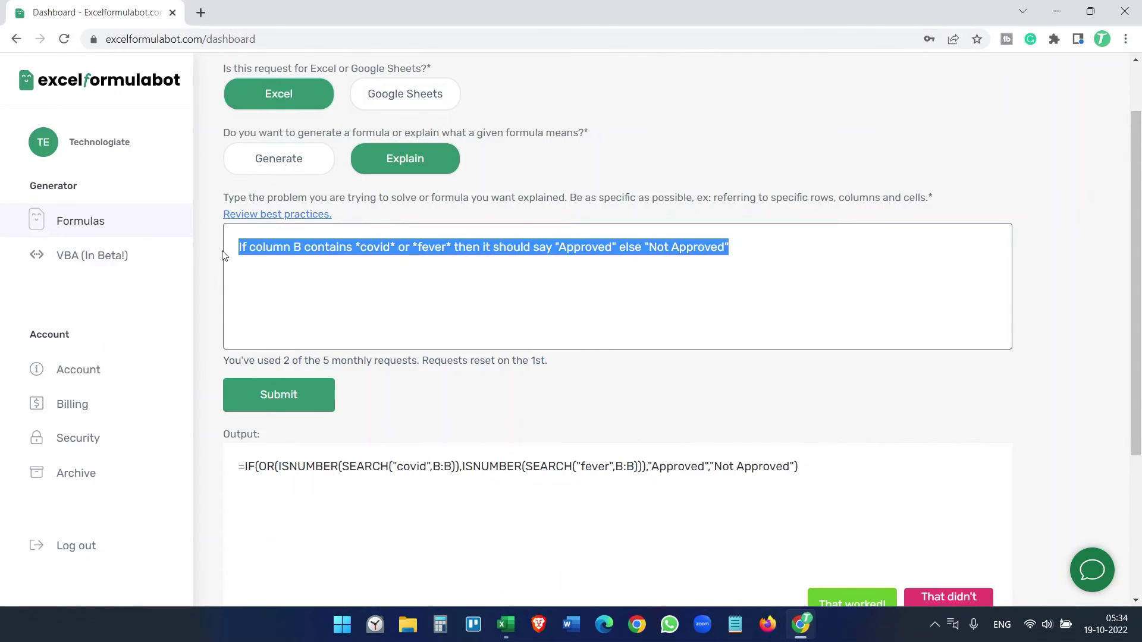
pyautogui.hotkey('ctrl', 'v')
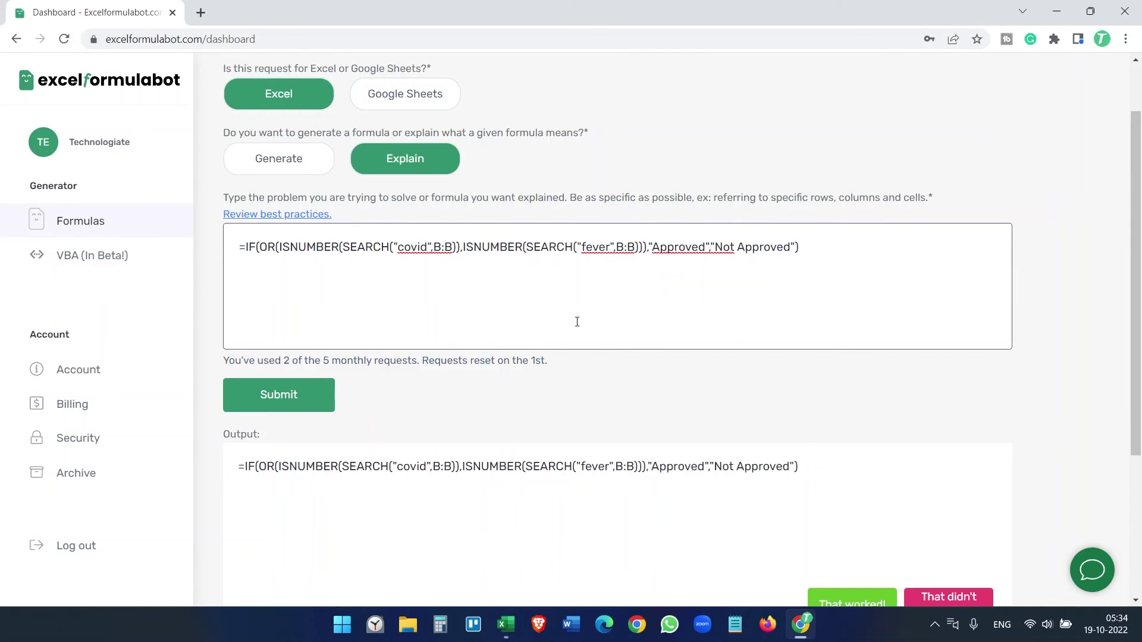
# Submit the IF/OR/SEARCH formula for explanation, read the output, then view the billing page.
pyautogui.click(303, 402)
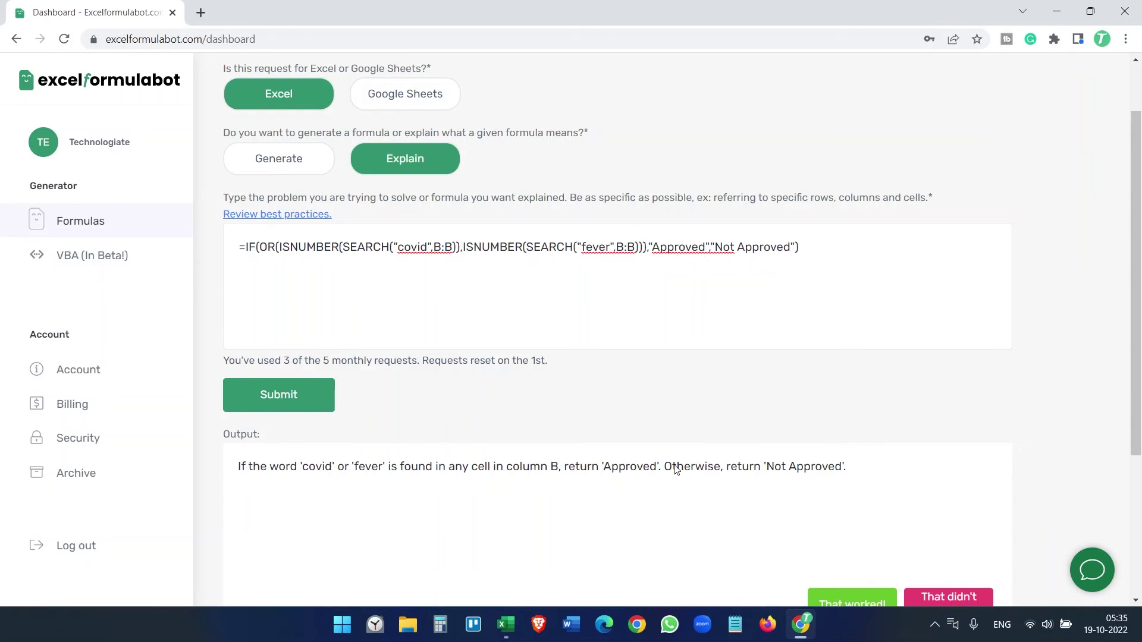
pyautogui.scroll(-3, 676, 470)
pyautogui.scroll(-1, 676, 470)
pyautogui.scroll(3, 677, 469)
pyautogui.scroll(3, 676, 470)
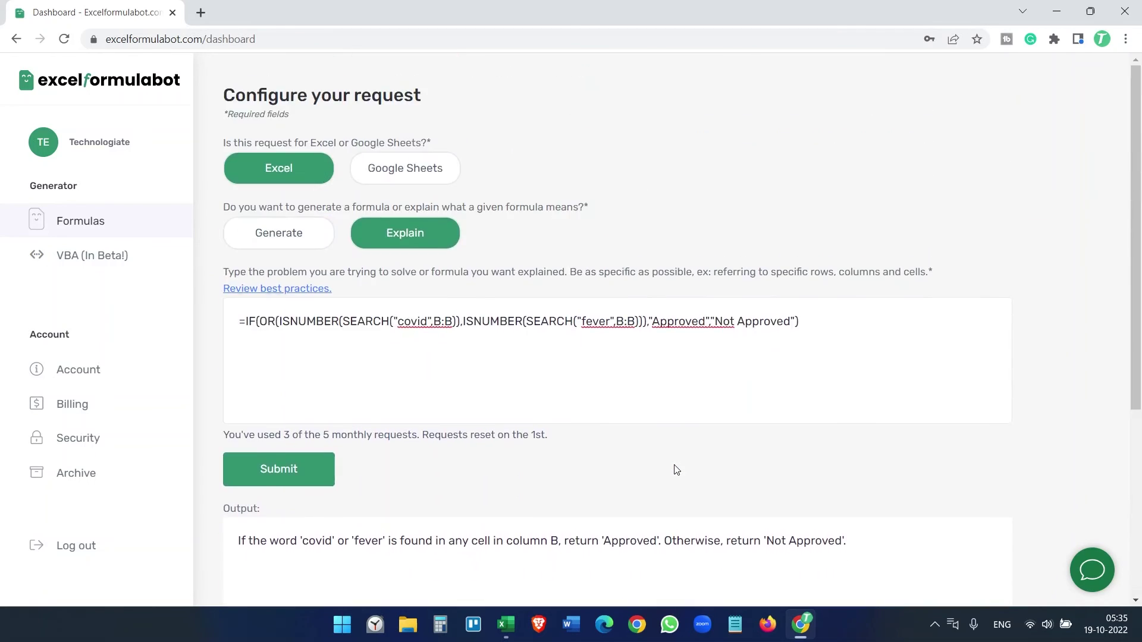
pyautogui.doubleClick(343, 435)
pyautogui.click(390, 441)
pyautogui.click(72, 403)
pyautogui.click(277, 172)
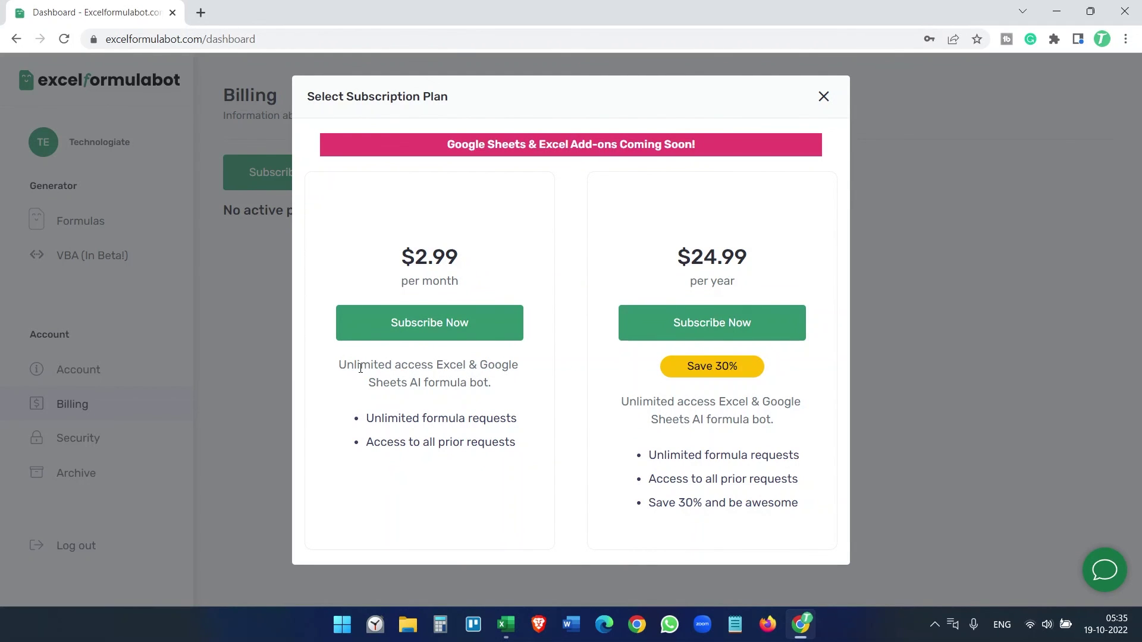
pyautogui.moveTo(360, 366); pyautogui.dragTo(482, 366)
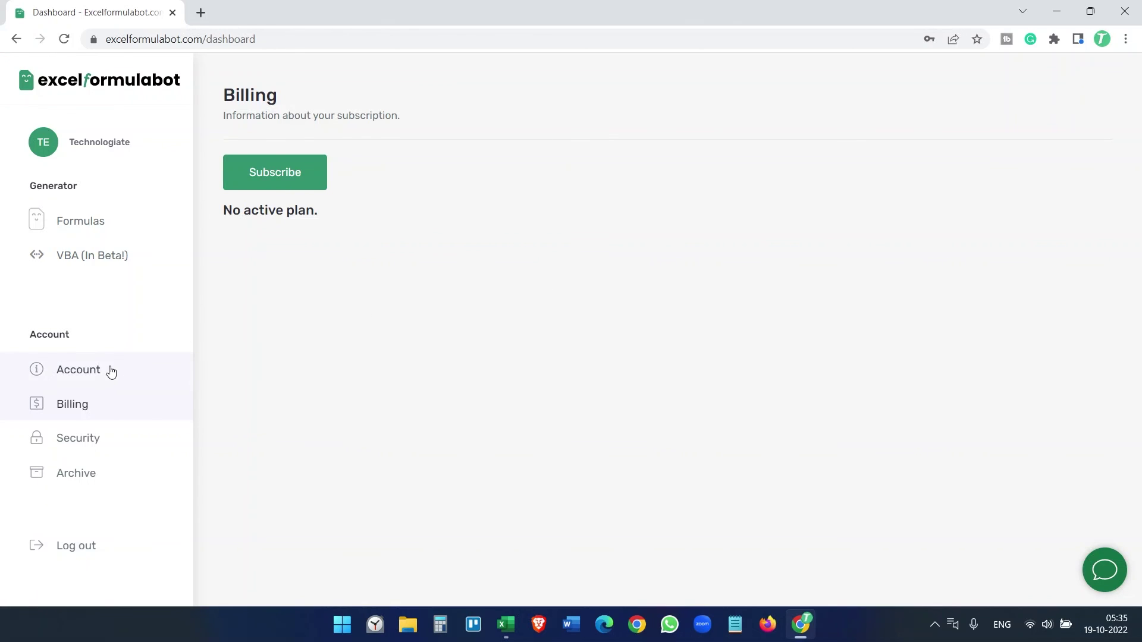
pyautogui.click(111, 370)
pyautogui.click(109, 222)
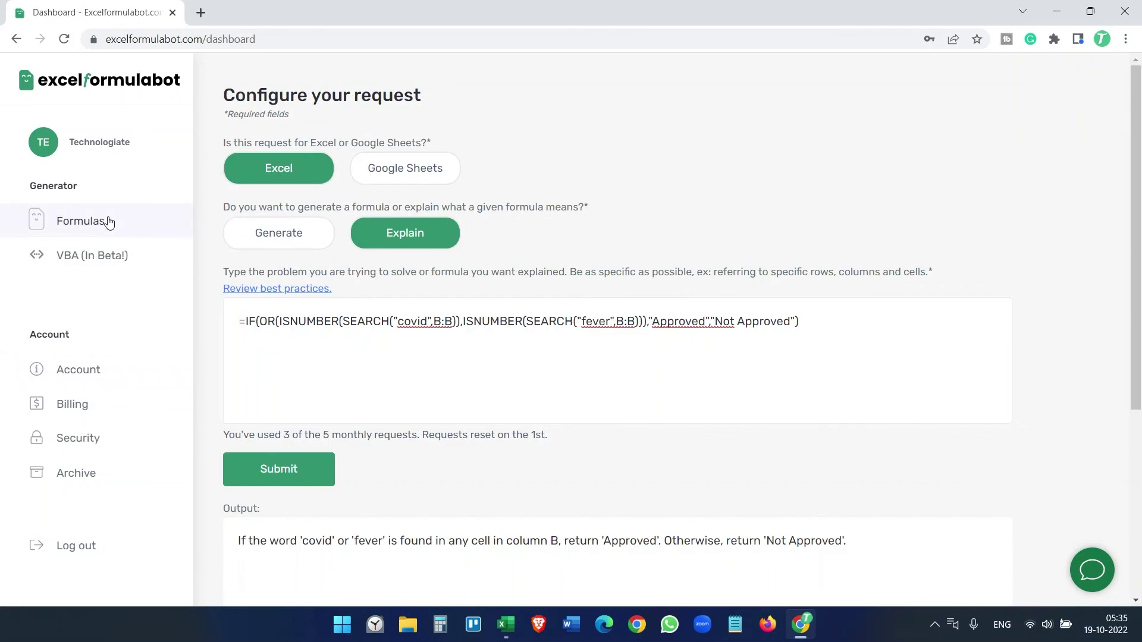
pyautogui.click(814, 322)
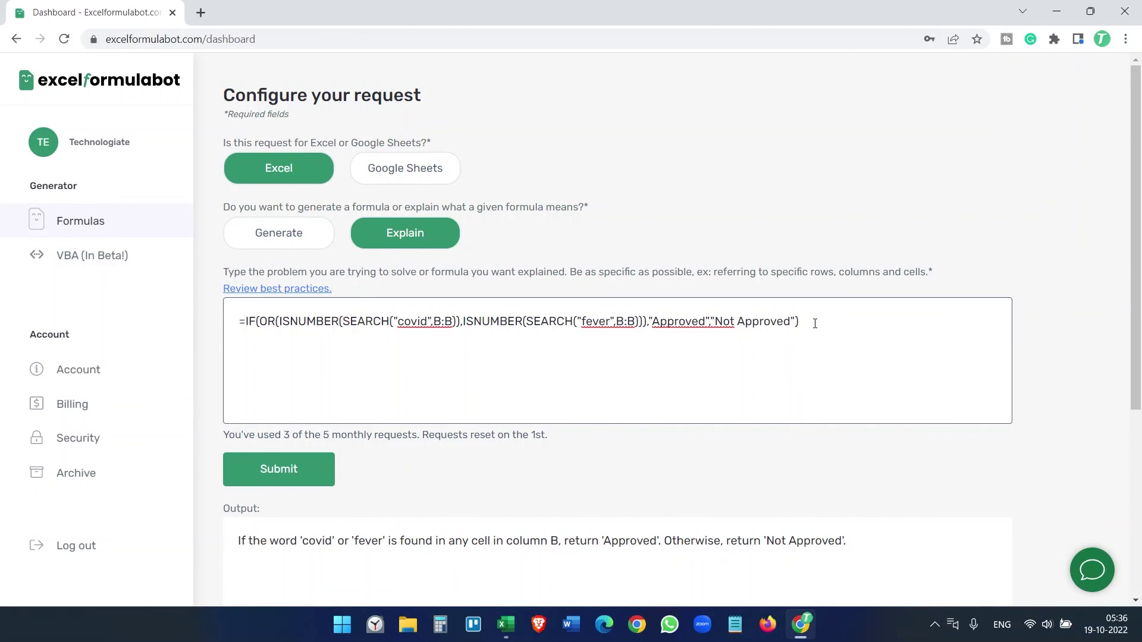